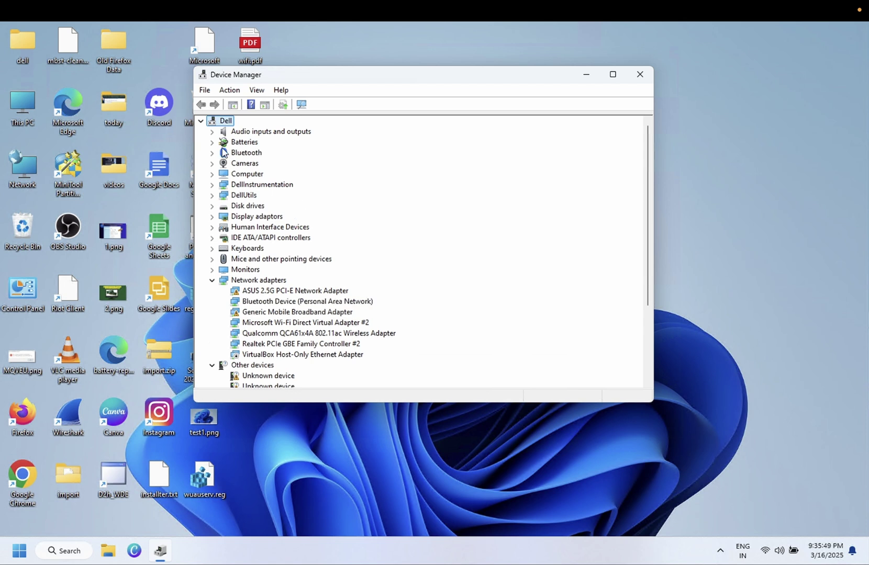
# Turn on Show hidden devices from the View menu.
pyautogui.click(212, 153)
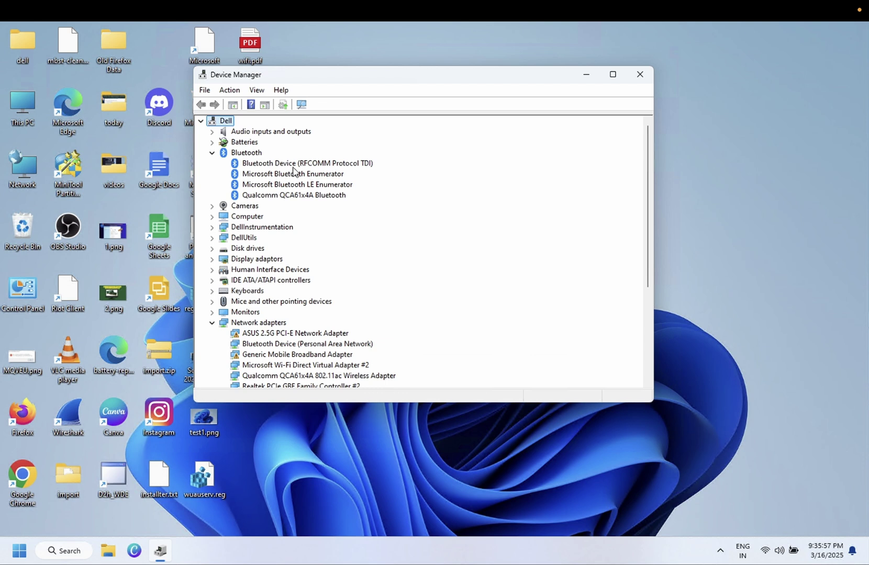
pyautogui.click(212, 152)
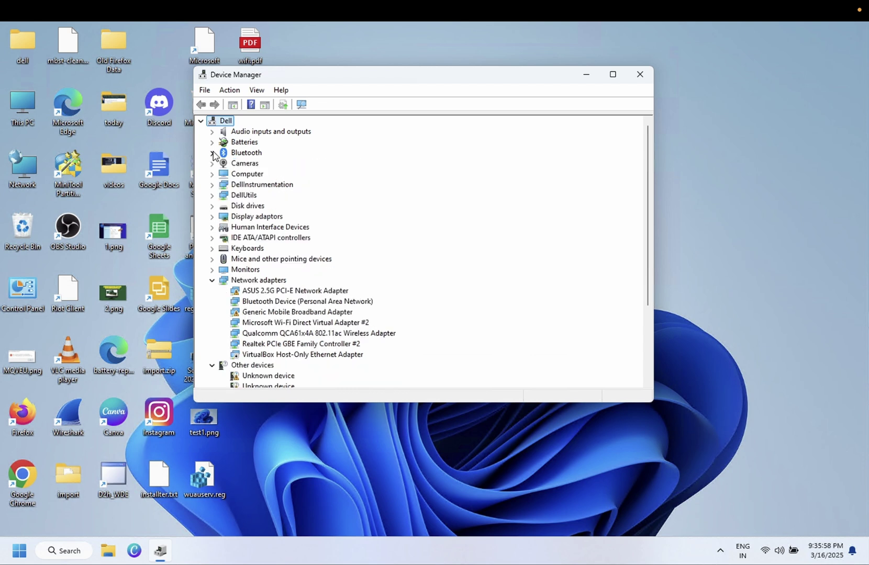
pyautogui.click(258, 92)
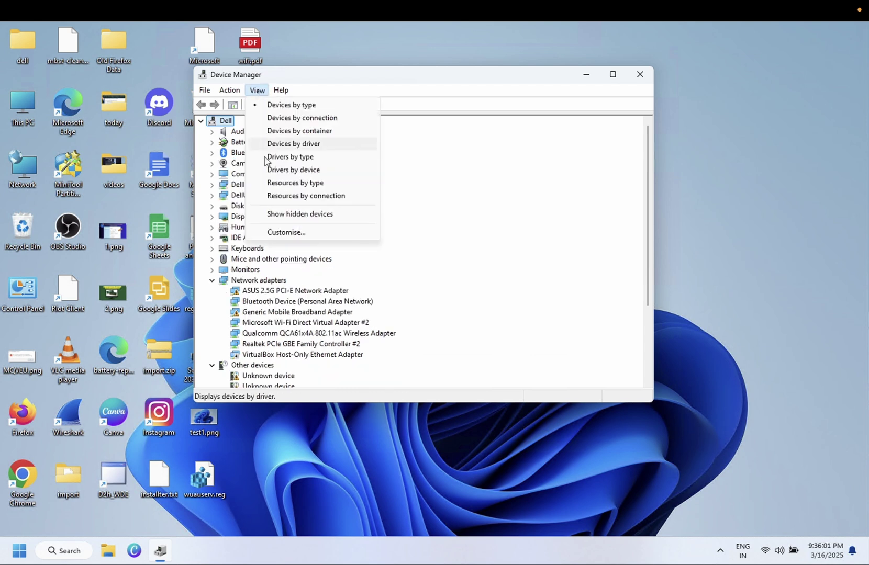
pyautogui.click(294, 214)
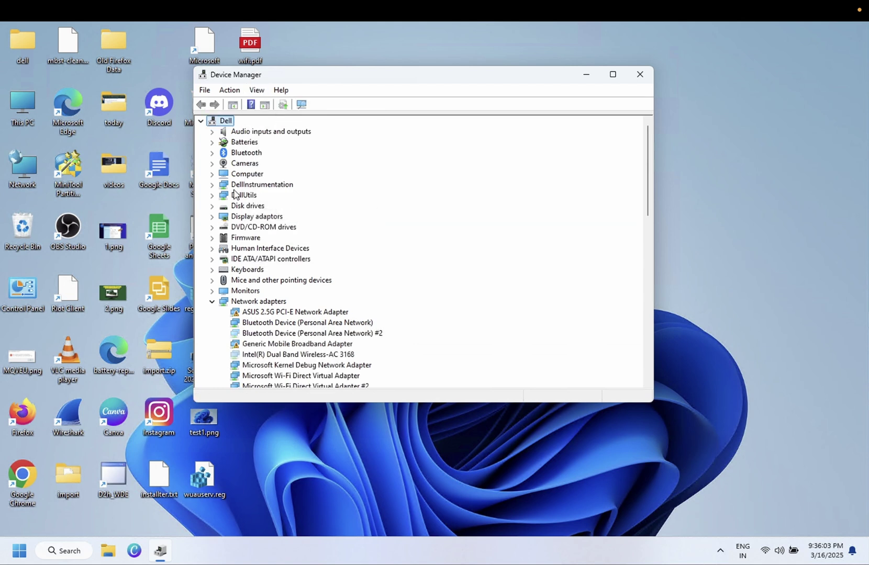
# Expand Bluetooth and select its entries: Qualcomm QCA61x4A, RFCOMM, enumerators, greyed Intel Wireless Bluetooth.
pyautogui.click(212, 153)
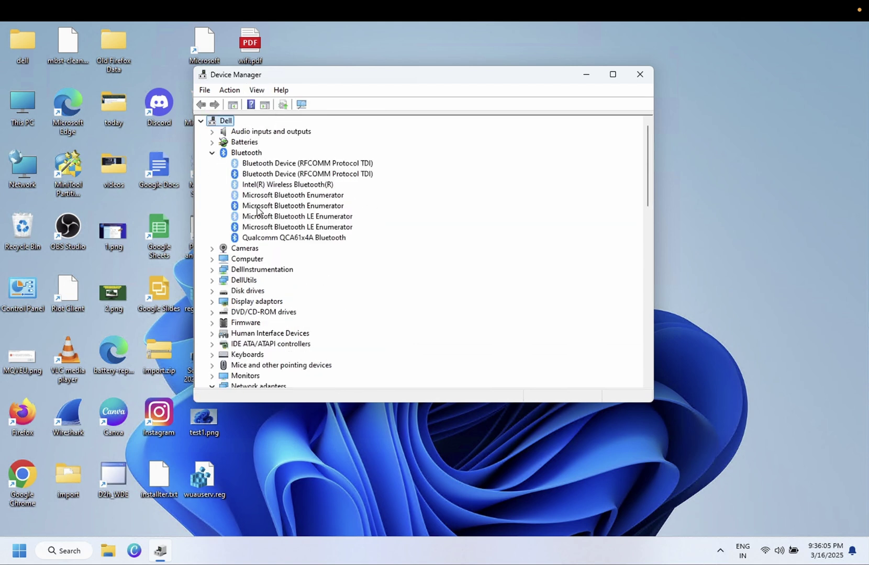
pyautogui.click(262, 238)
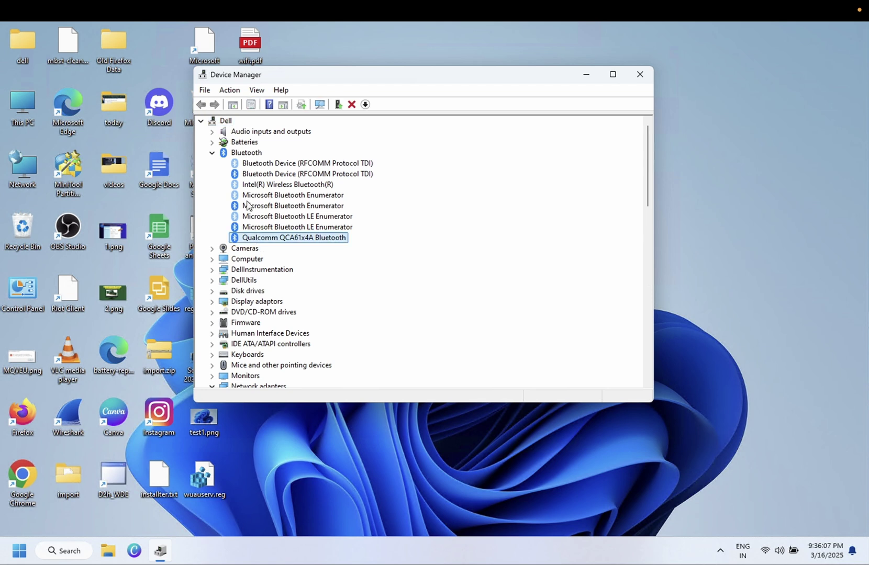
pyautogui.click(254, 165)
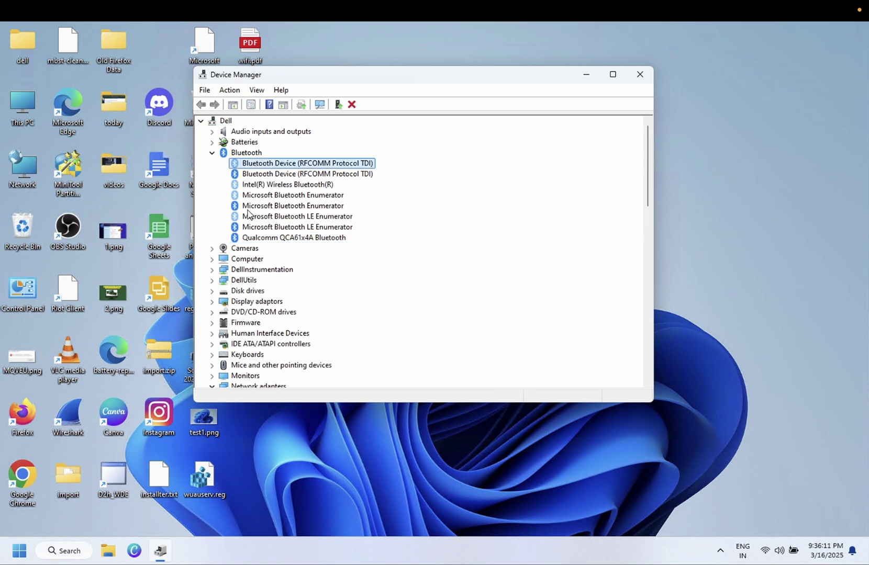
pyautogui.click(250, 196)
pyautogui.click(254, 187)
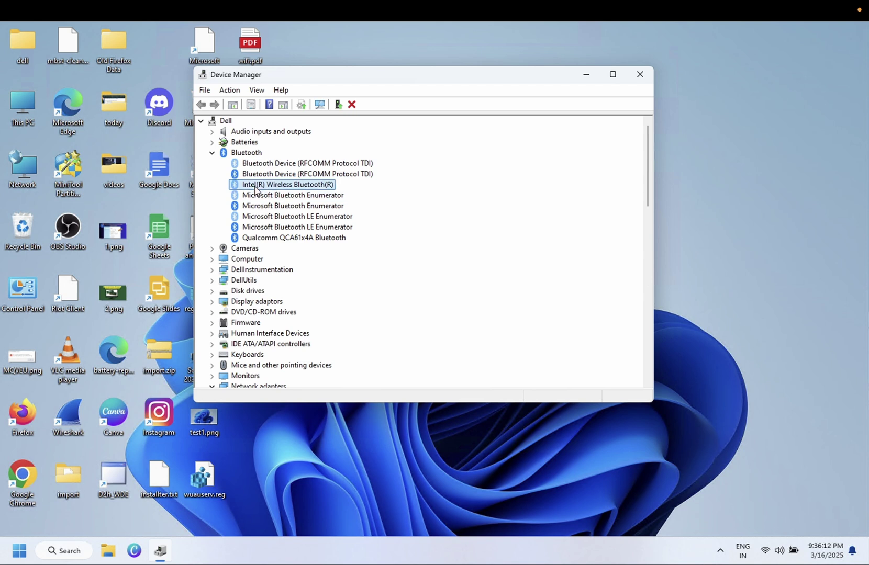
pyautogui.click(260, 228)
pyautogui.click(256, 216)
pyautogui.click(258, 238)
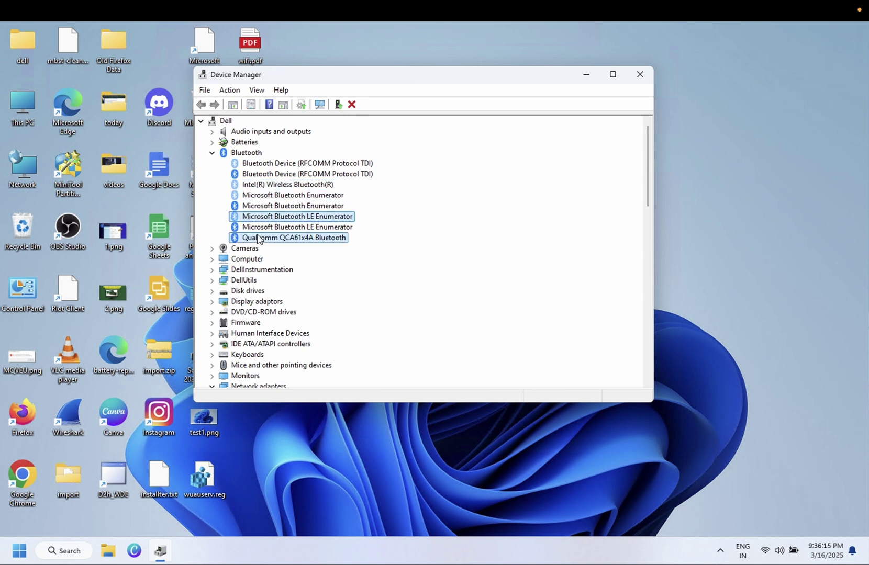
pyautogui.rightClick(258, 238)
pyautogui.click(294, 240)
pyautogui.click(360, 232)
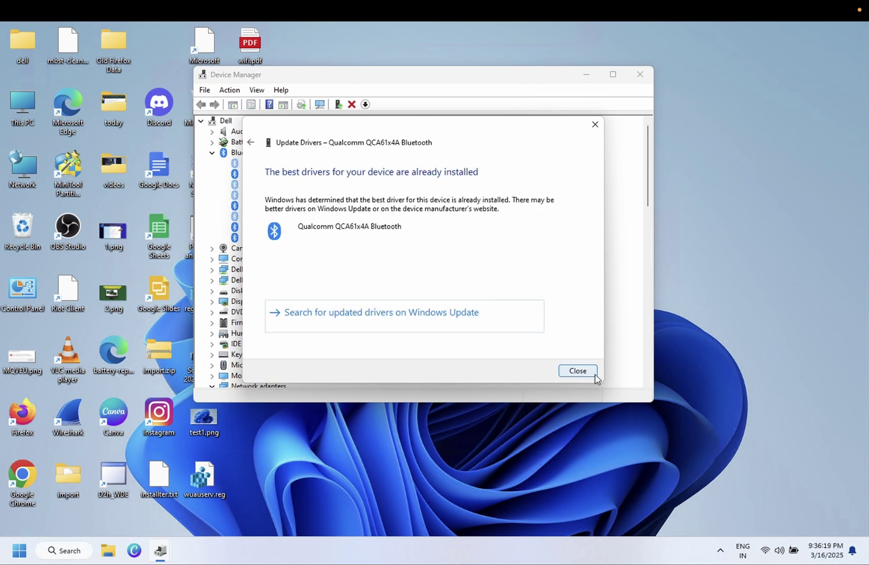
pyautogui.click(594, 375)
pyautogui.rightClick(297, 237)
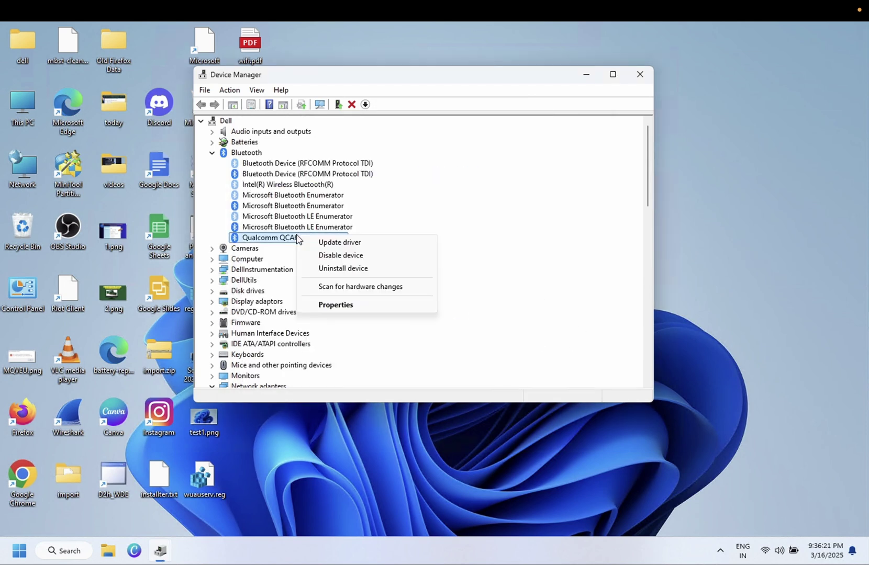
pyautogui.click(339, 242)
pyautogui.click(375, 291)
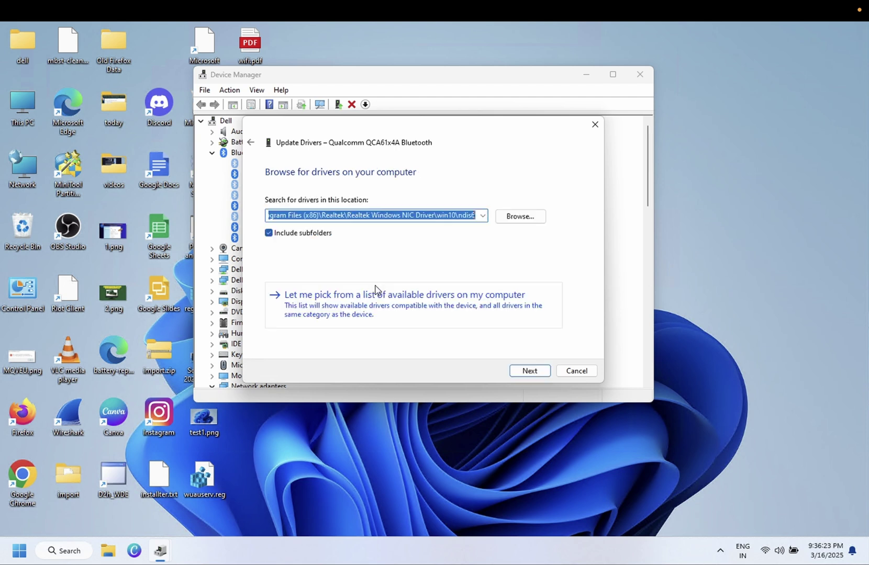
pyautogui.click(378, 307)
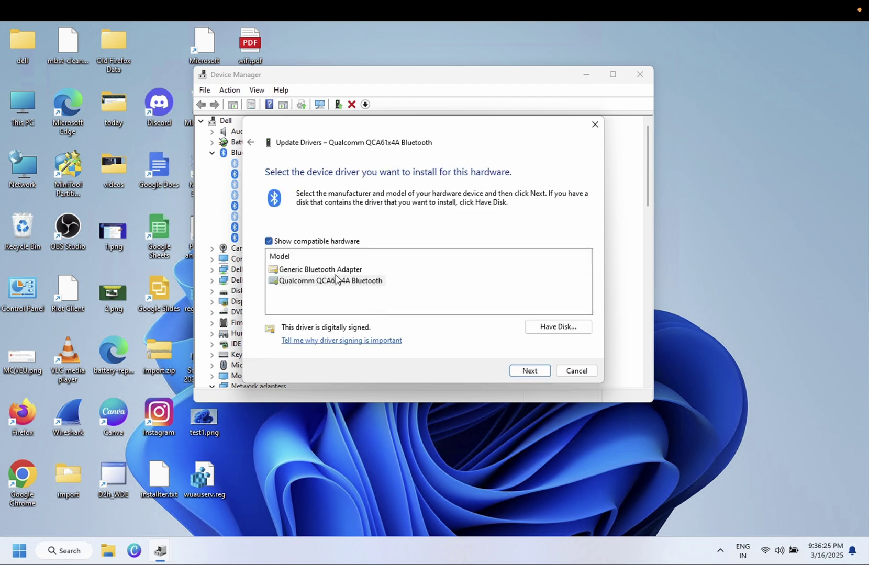
pyautogui.click(576, 370)
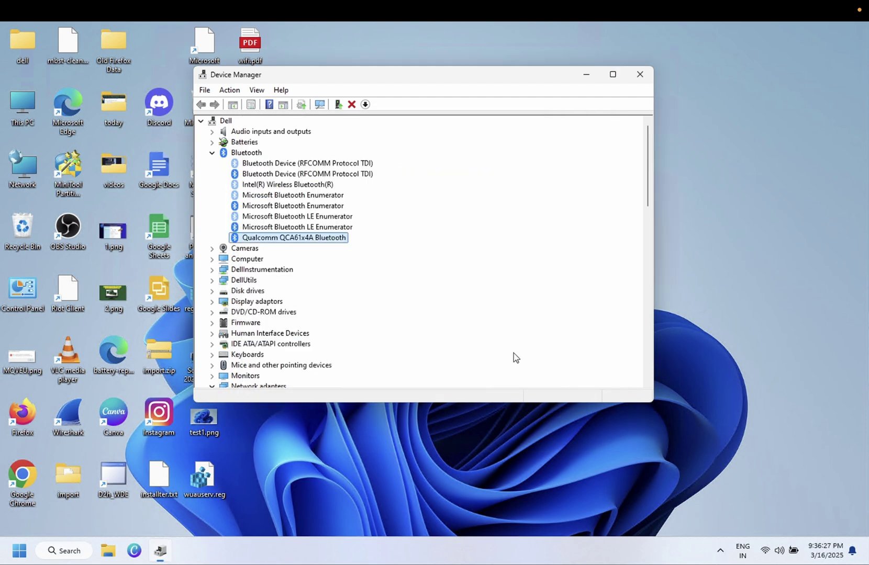
# Re-expand Bluetooth, check both RFCOMM Protocol TDI devices, then open Action on the Dell root.
pyautogui.click(212, 153)
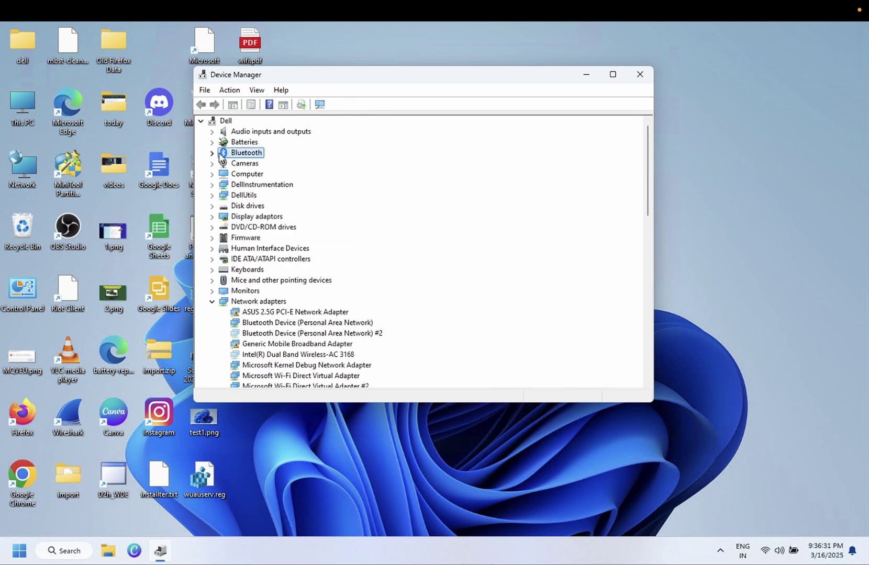
pyautogui.click(211, 154)
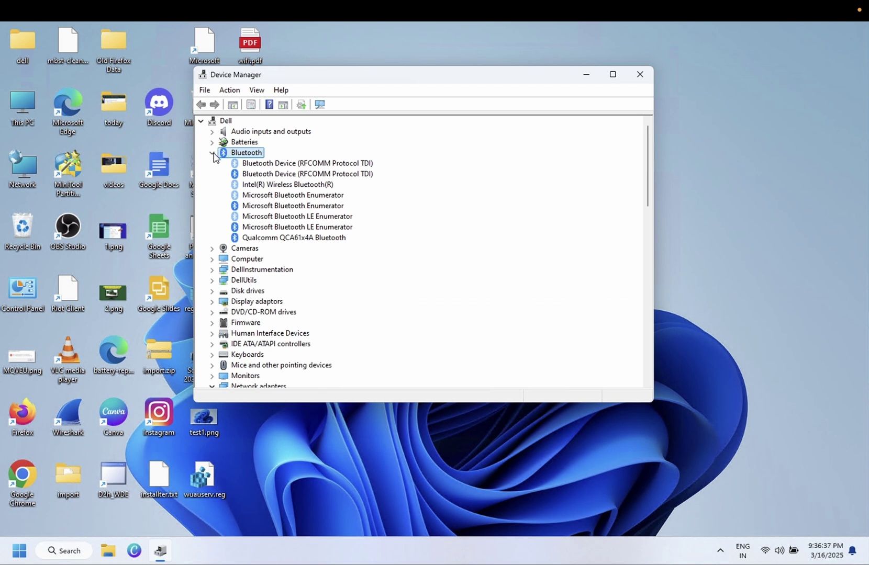
pyautogui.click(336, 167)
pyautogui.click(247, 176)
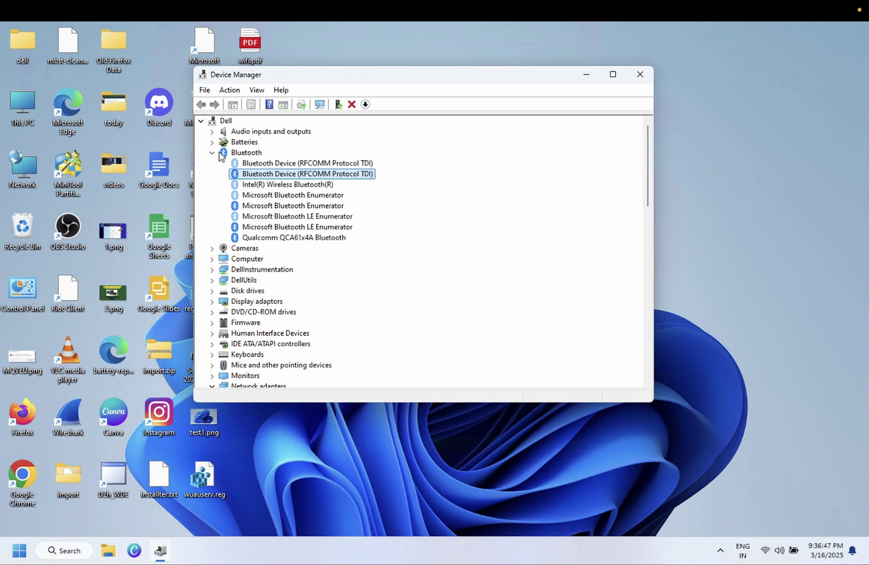
pyautogui.click(227, 121)
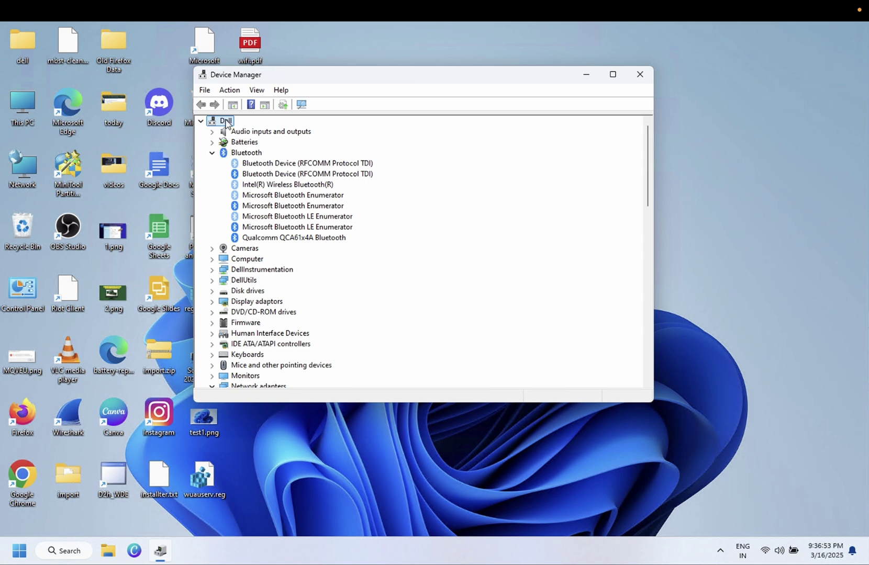
pyautogui.click(229, 90)
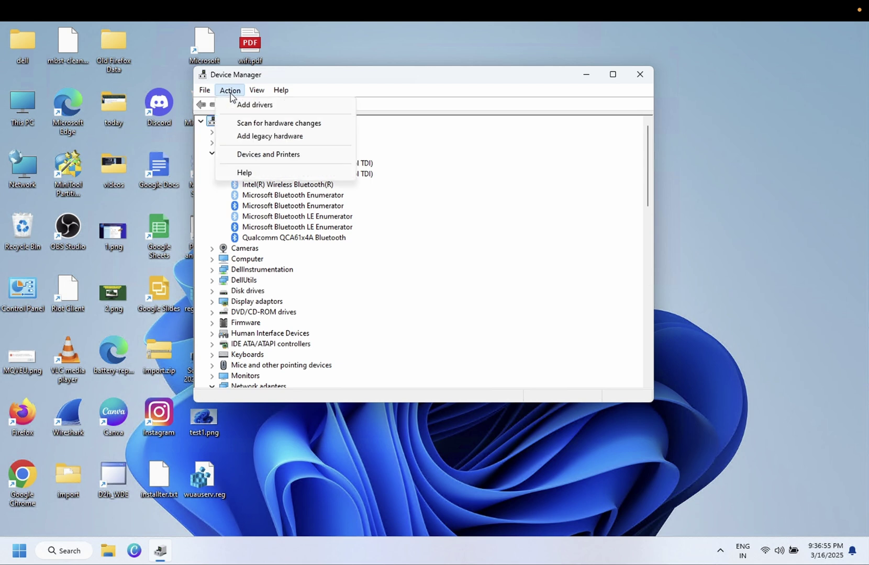
# Run Add legacy hardware with manual selection and choose Network adapters to list drivers.
pyautogui.click(287, 137)
pyautogui.moveTo(384, 144); pyautogui.dragTo(627, 149)
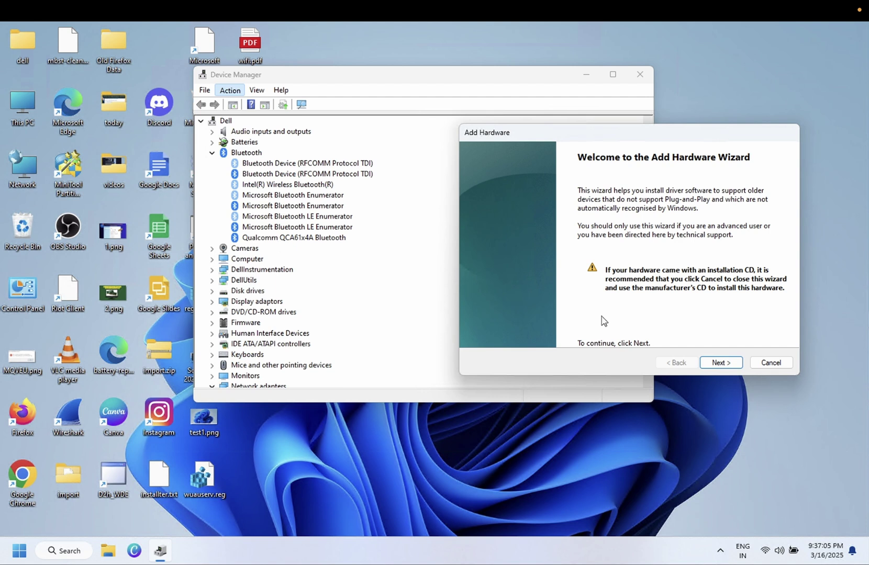
pyautogui.click(717, 363)
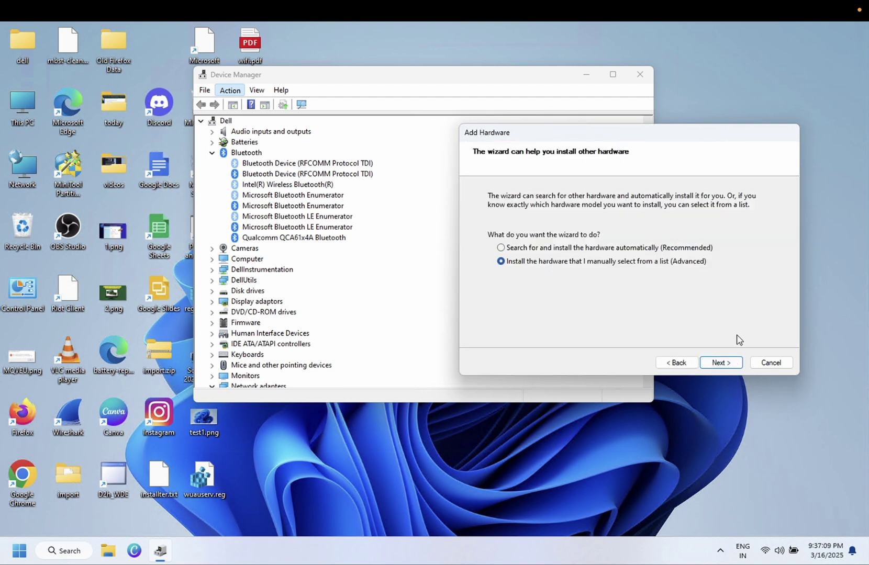
pyautogui.click(718, 362)
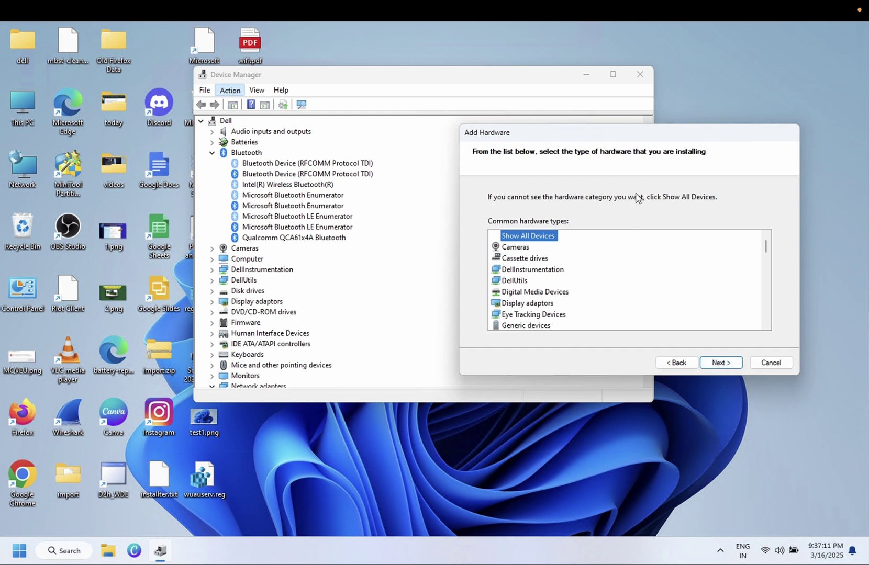
pyautogui.moveTo(659, 137); pyautogui.dragTo(563, 118)
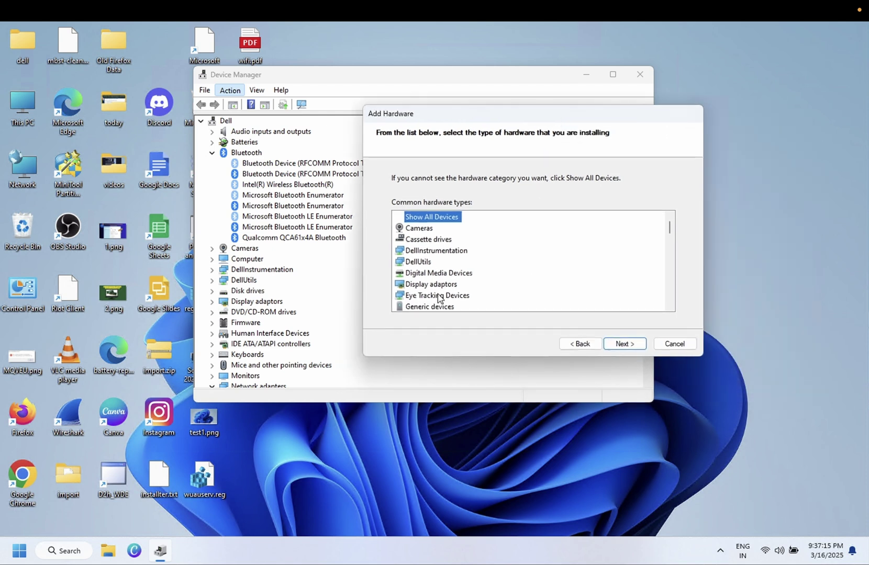
pyautogui.press('n')
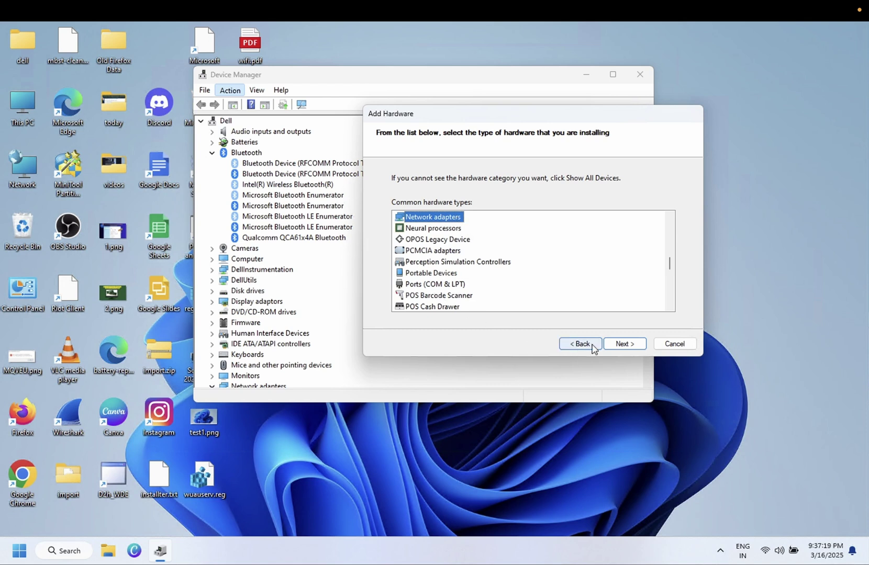
pyautogui.click(611, 345)
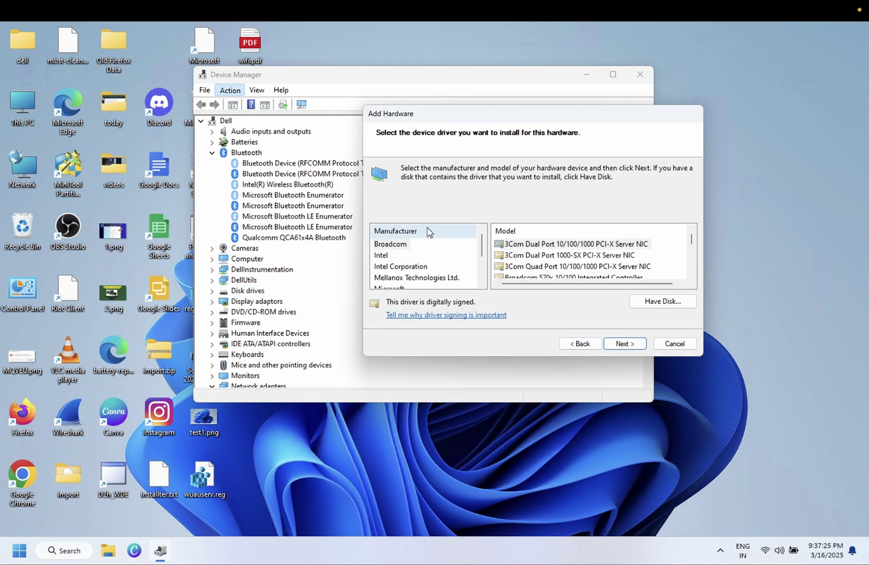
# Browse Broadcom, Intel, Mellanox and Microsoft adapter models, such as ATTO FastFrame and UsbNcm Host Device.
pyautogui.click(400, 248)
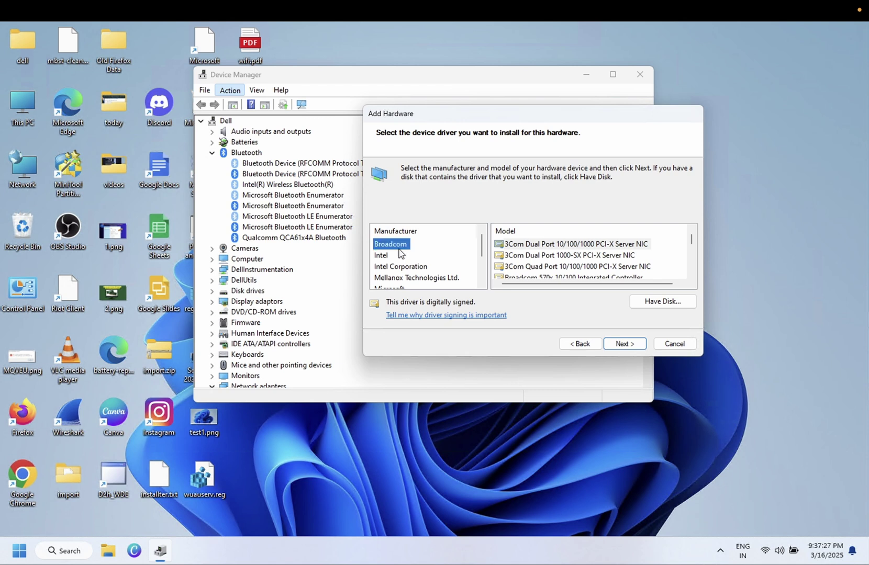
pyautogui.click(399, 256)
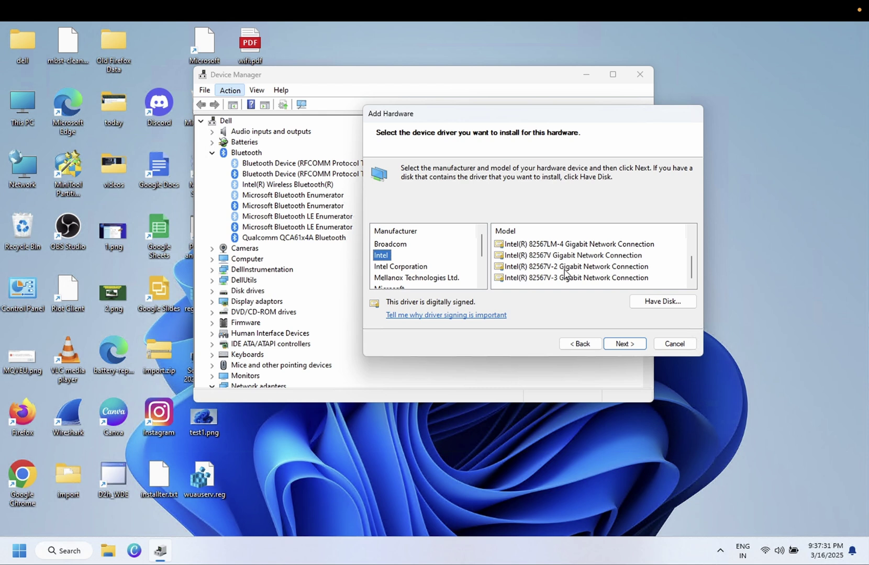
pyautogui.click(399, 267)
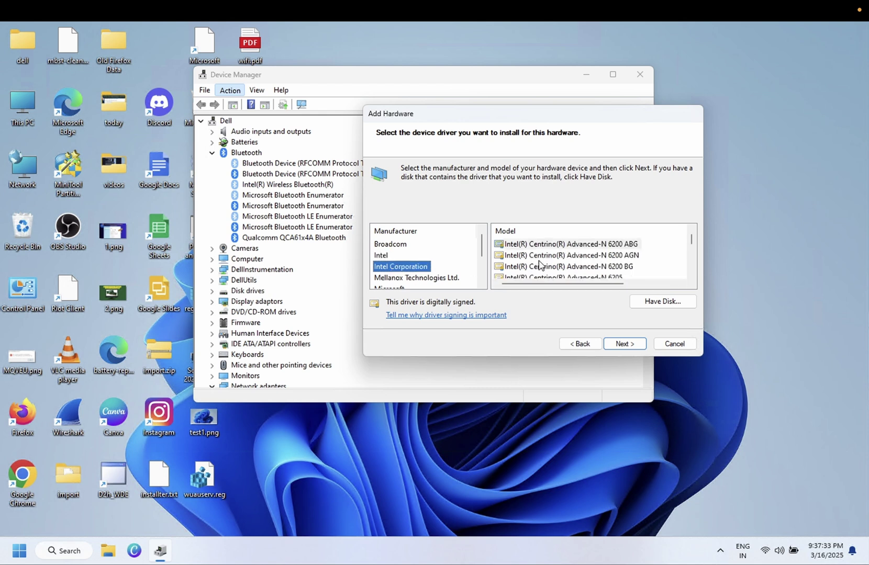
pyautogui.click(442, 278)
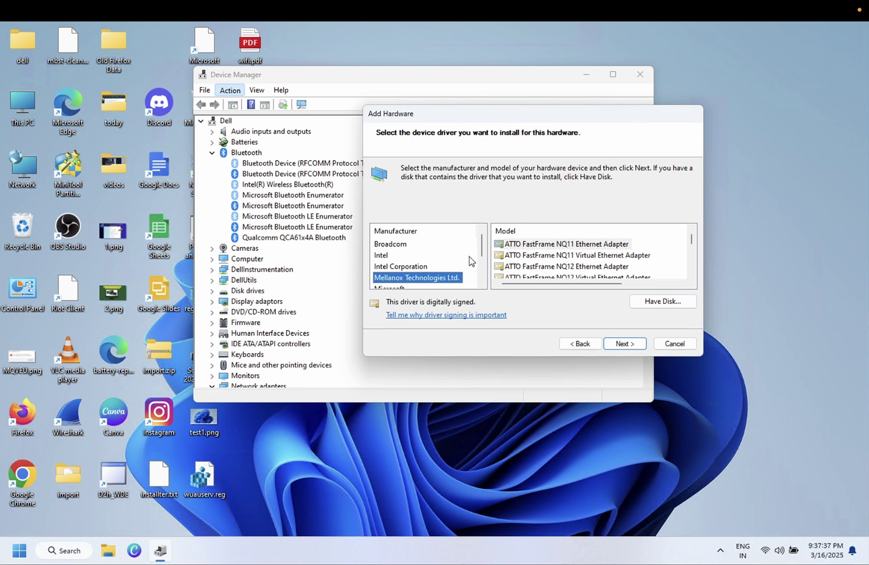
pyautogui.moveTo(482, 248); pyautogui.dragTo(482, 258)
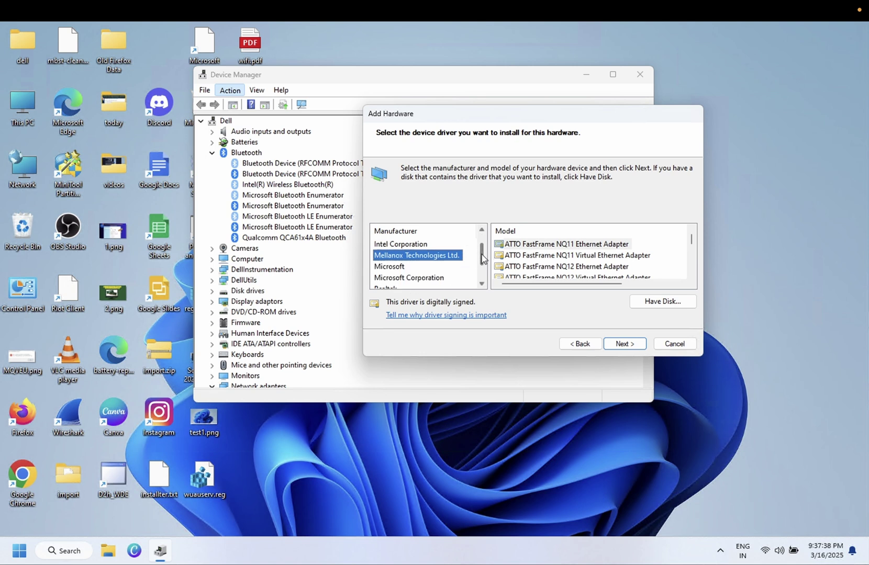
pyautogui.click(558, 258)
pyautogui.press('Down')
pyautogui.press('Down')
pyautogui.press('Down')
pyautogui.press('Down')
pyautogui.press('Down')
pyautogui.press('Down')
pyautogui.press('Down')
pyautogui.moveTo(563, 111); pyautogui.dragTo(640, 116)
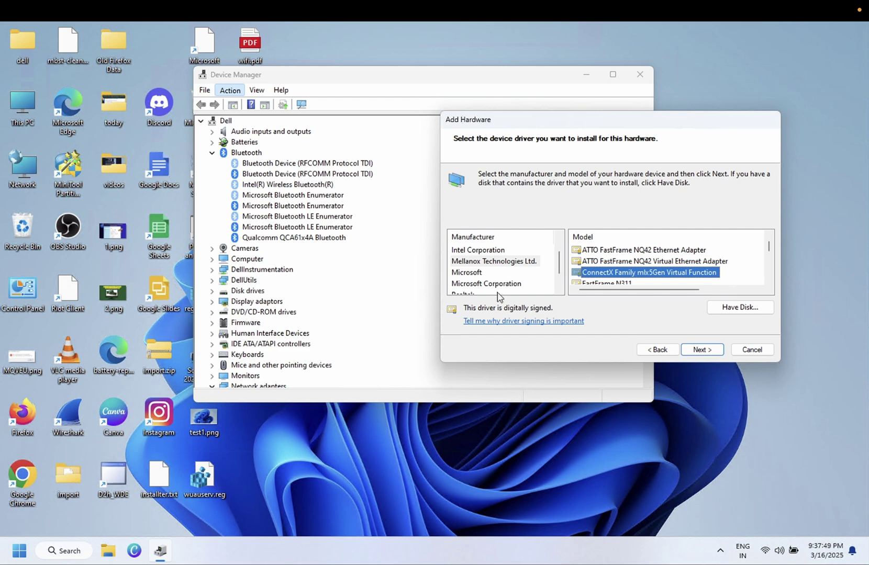
pyautogui.click(469, 273)
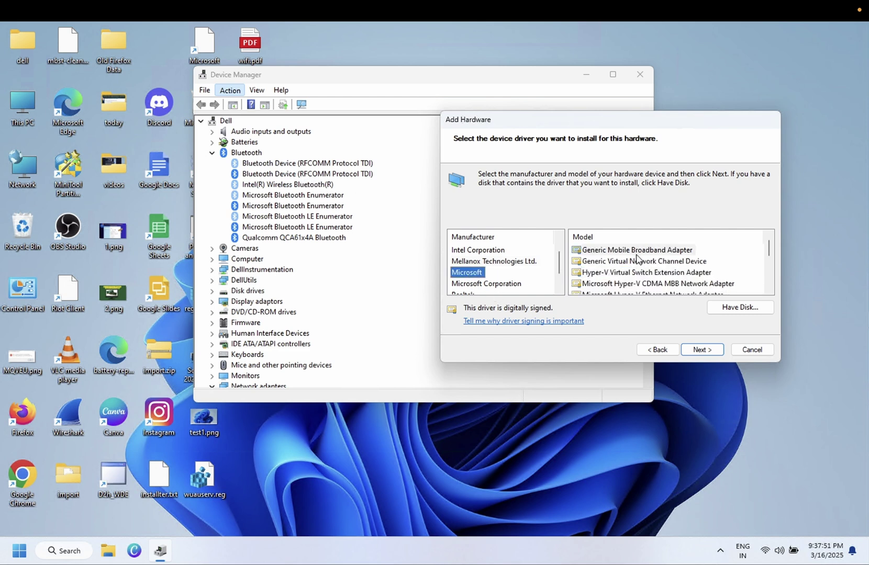
pyautogui.click(636, 254)
pyautogui.press('Down')
pyautogui.press('Down')
pyautogui.press('Down')
pyautogui.press('Down')
pyautogui.press('Down')
pyautogui.press('Down')
pyautogui.press('Down')
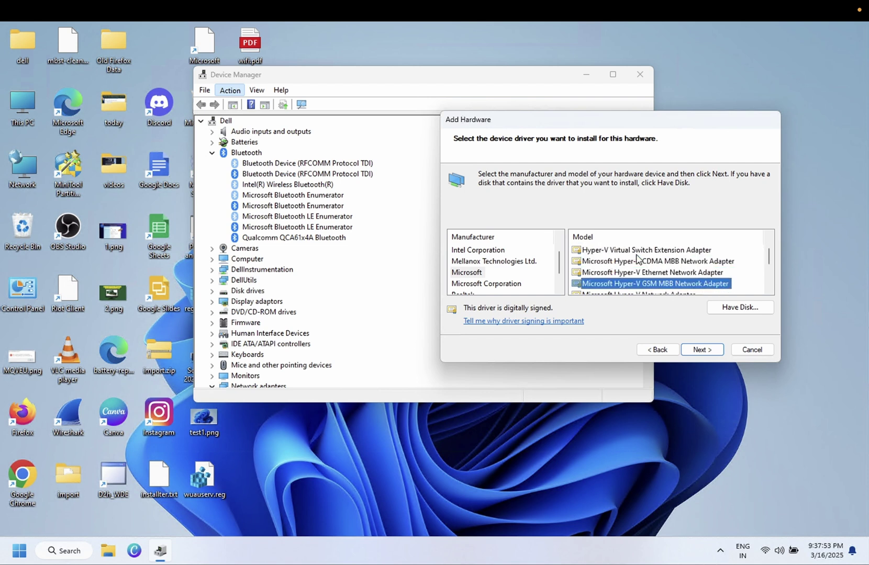
pyautogui.press('Down')
pyautogui.press('Down')
pyautogui.press('Down')
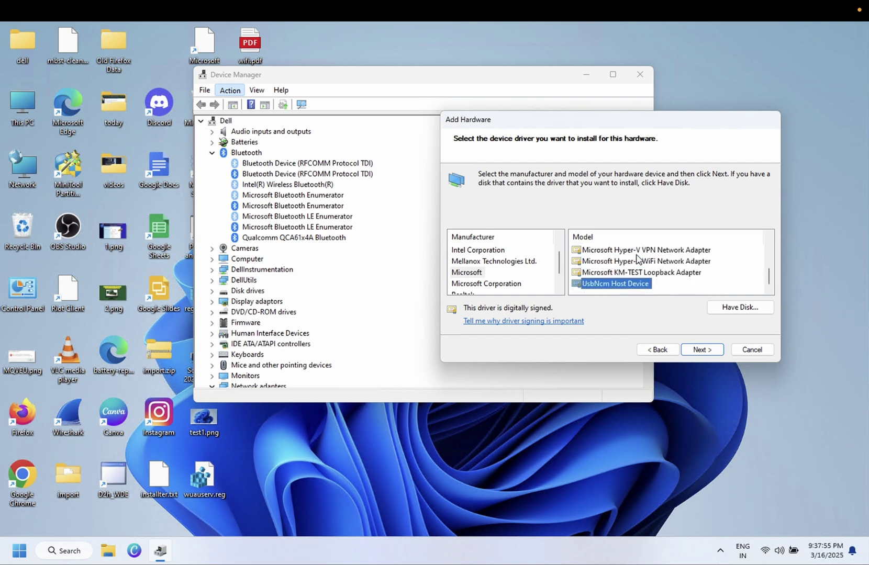
# Browse Microsoft Corporation, Broadcom, Intel and Mellanox models again, including Hyper-V Virtual Switch Extension Adapter.
pyautogui.click(489, 284)
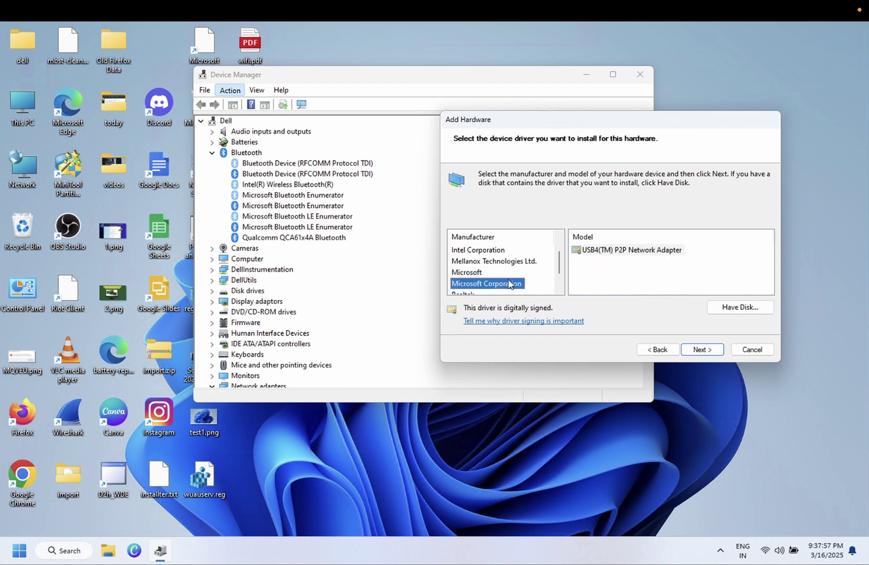
pyautogui.scroll(1, 508, 283)
pyautogui.click(467, 250)
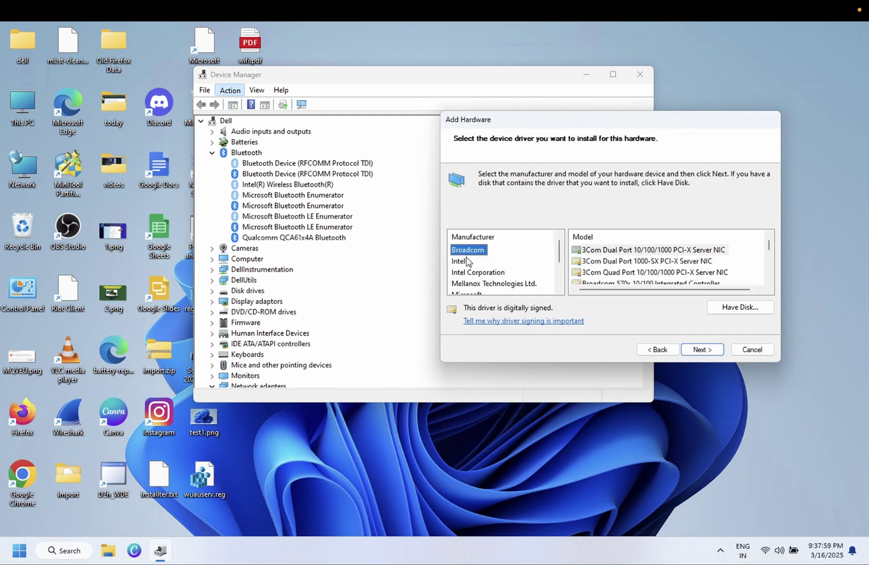
pyautogui.click(464, 262)
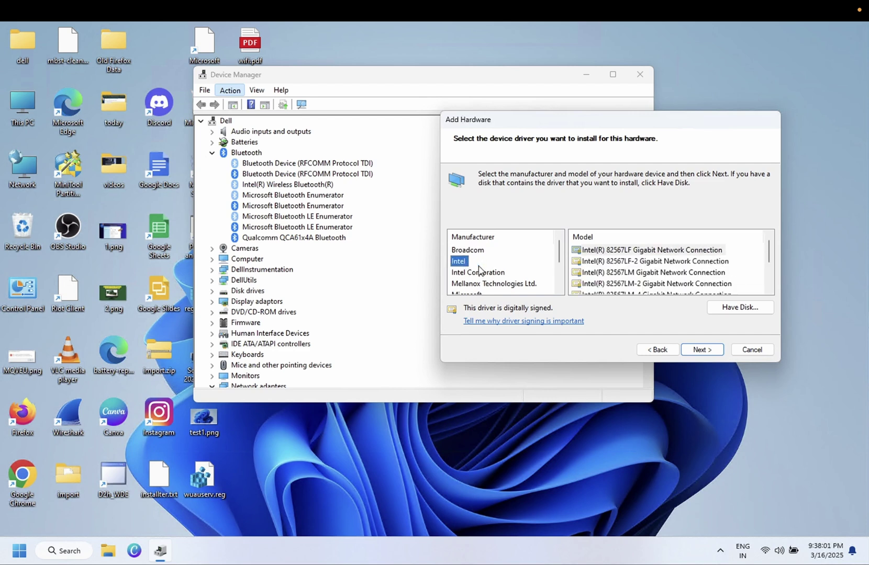
pyautogui.click(470, 273)
pyautogui.click(490, 284)
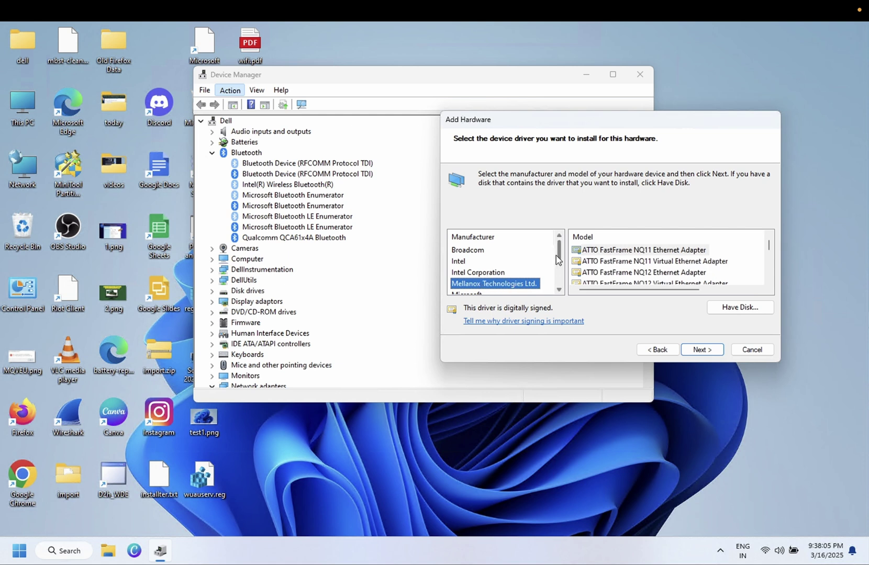
pyautogui.scroll(-2, 555, 270)
pyautogui.click(469, 251)
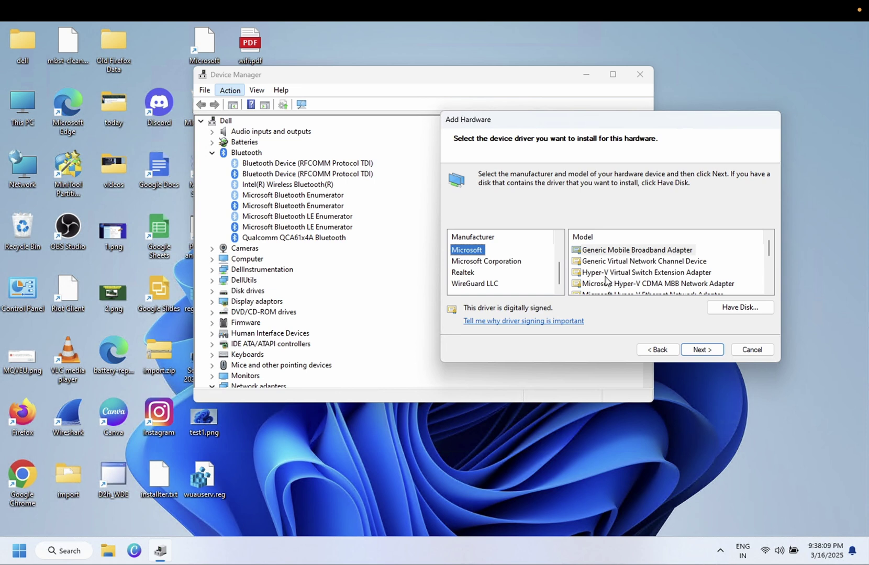
pyautogui.click(613, 274)
pyautogui.scroll(-3, 610, 278)
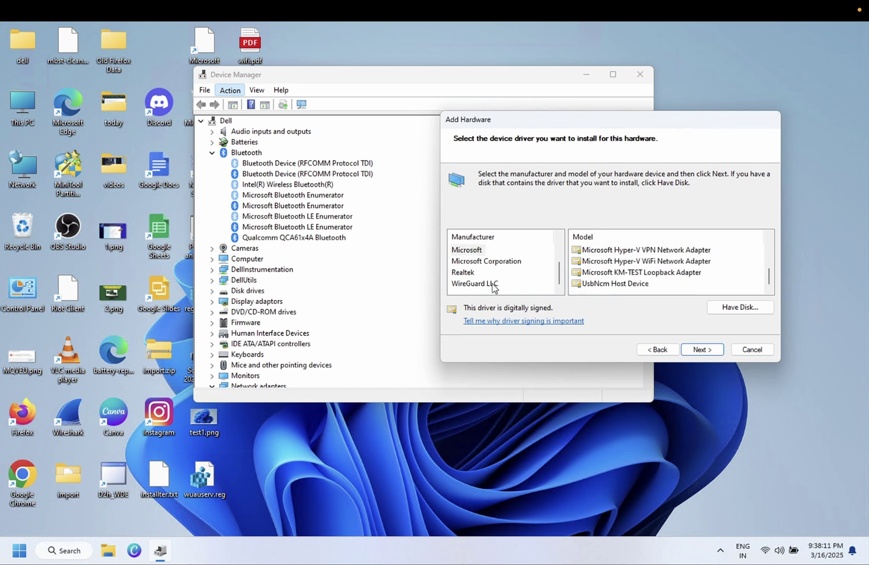
# Select Realtek Gaming GbE Family Controller and advance the wizard to install it.
pyautogui.click(464, 272)
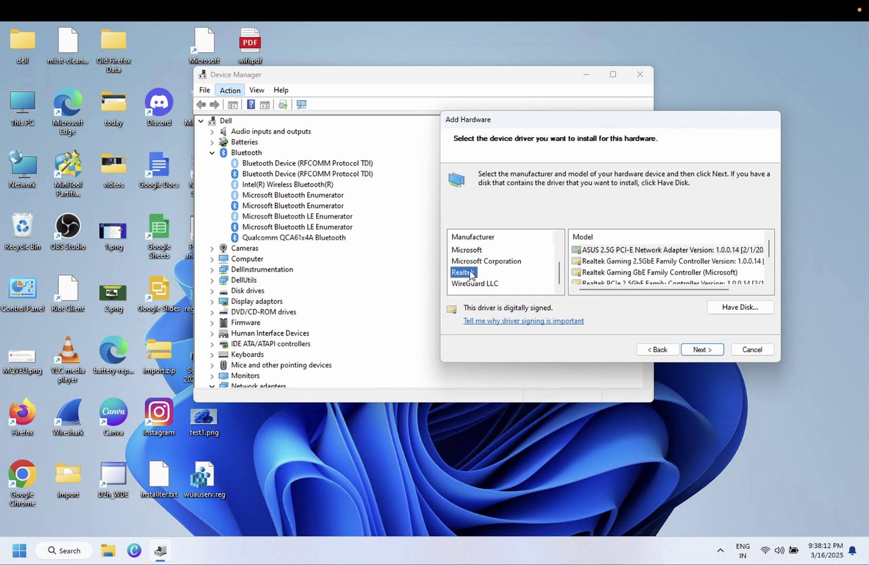
pyautogui.click(630, 273)
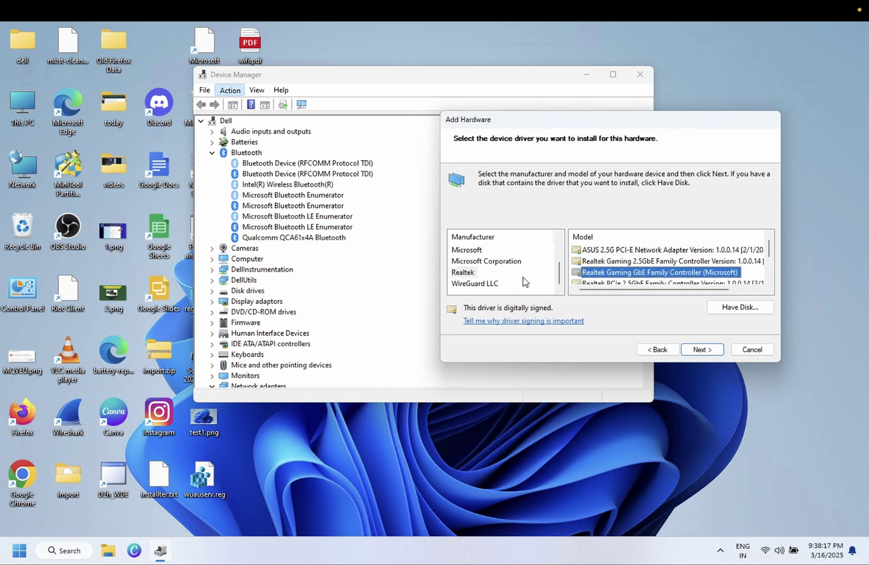
pyautogui.click(700, 352)
pyautogui.click(702, 350)
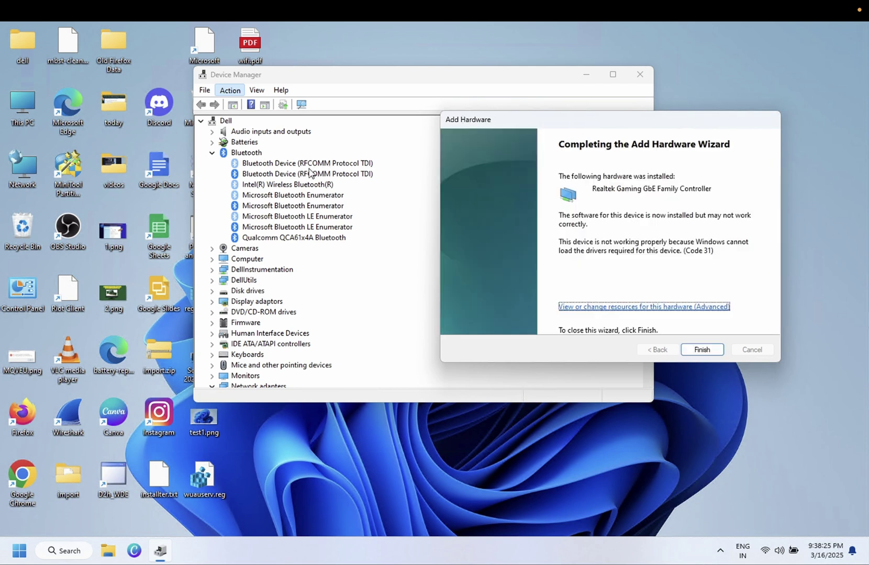
# Close the finished wizard and collapse Bluetooth to show the network adapters.
pyautogui.click(708, 351)
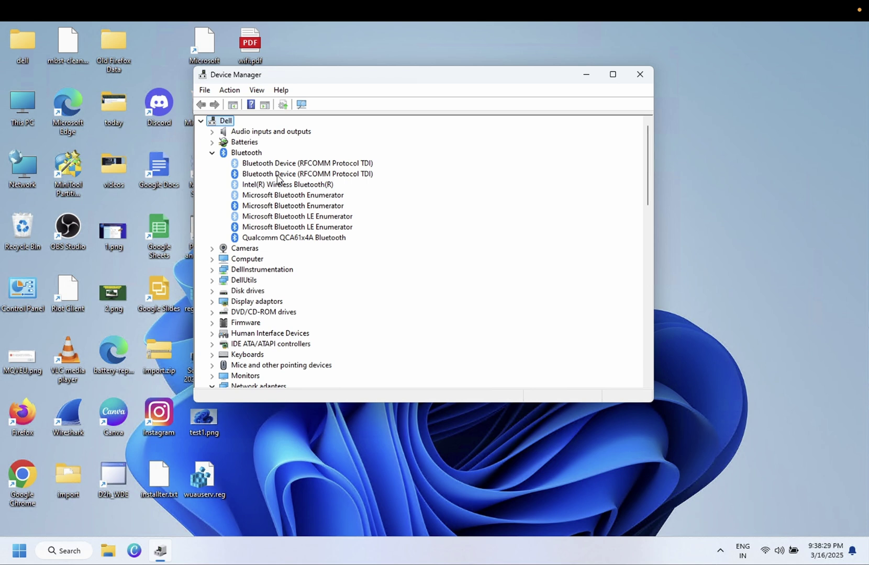
pyautogui.click(213, 153)
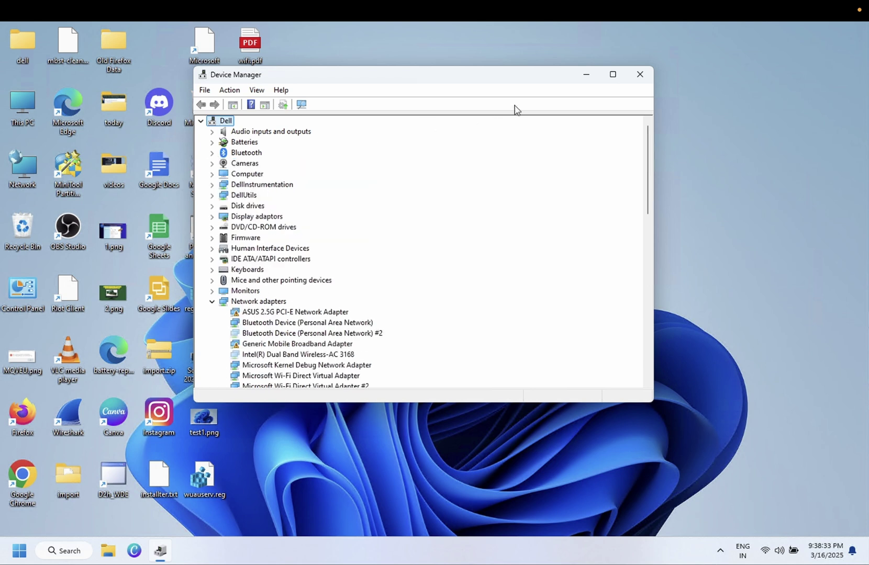
# Minimize Device Manager and launch System Information from a Windows search for 'sys'.
pyautogui.click(586, 75)
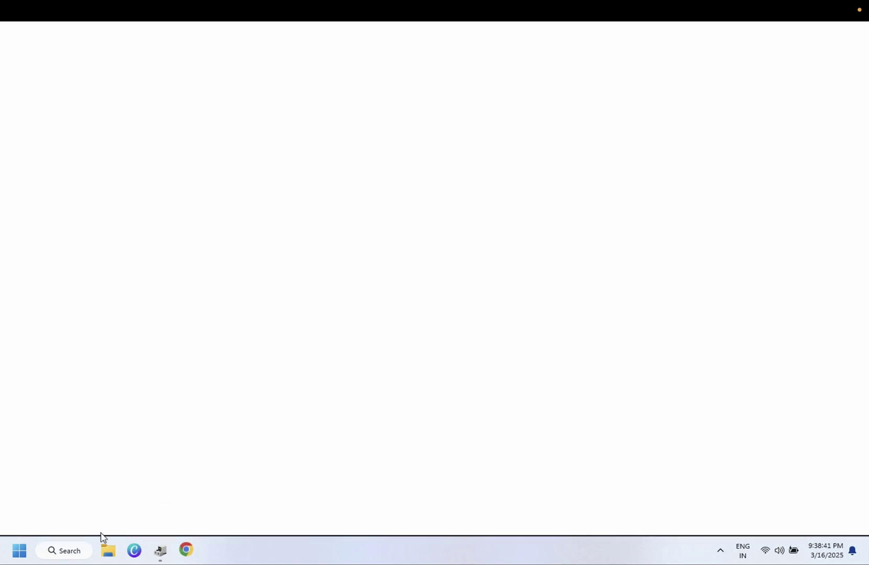
pyautogui.click(78, 553)
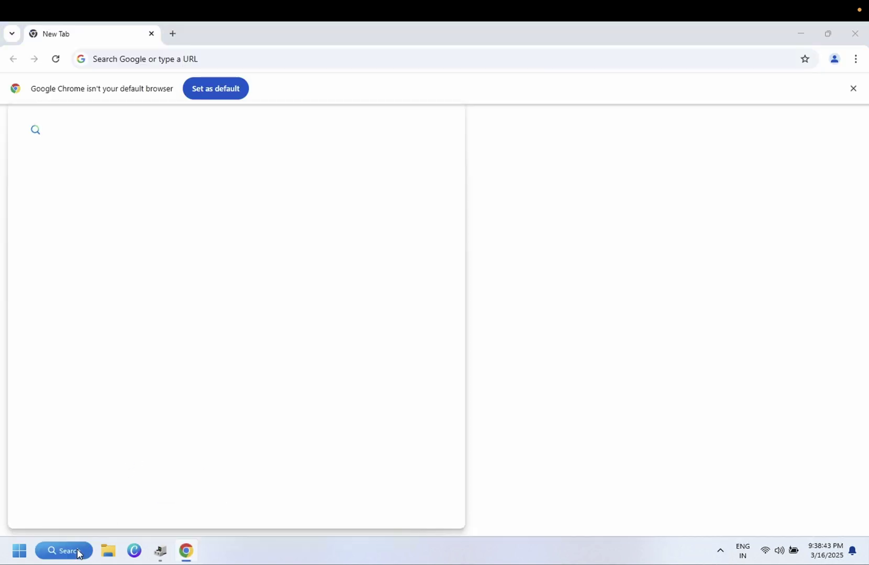
pyautogui.write('system Information')
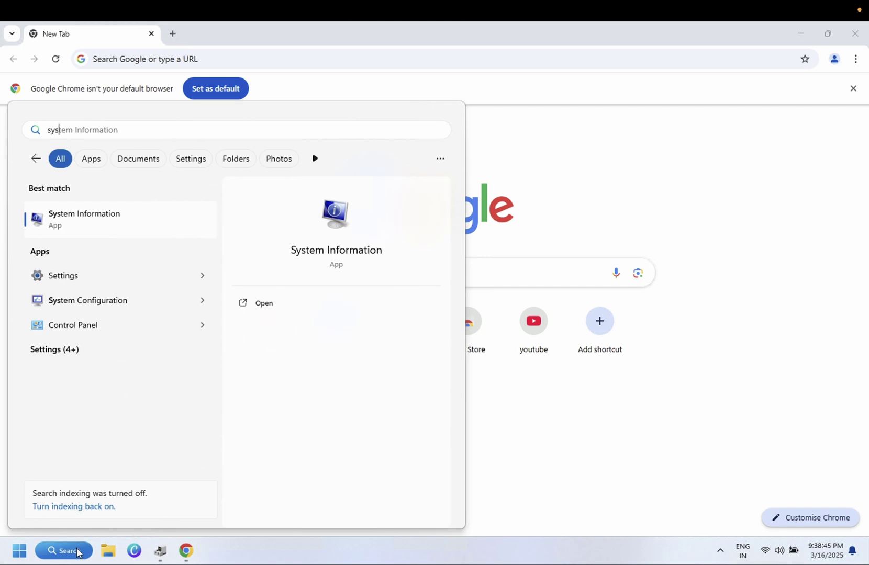
pyautogui.click(110, 226)
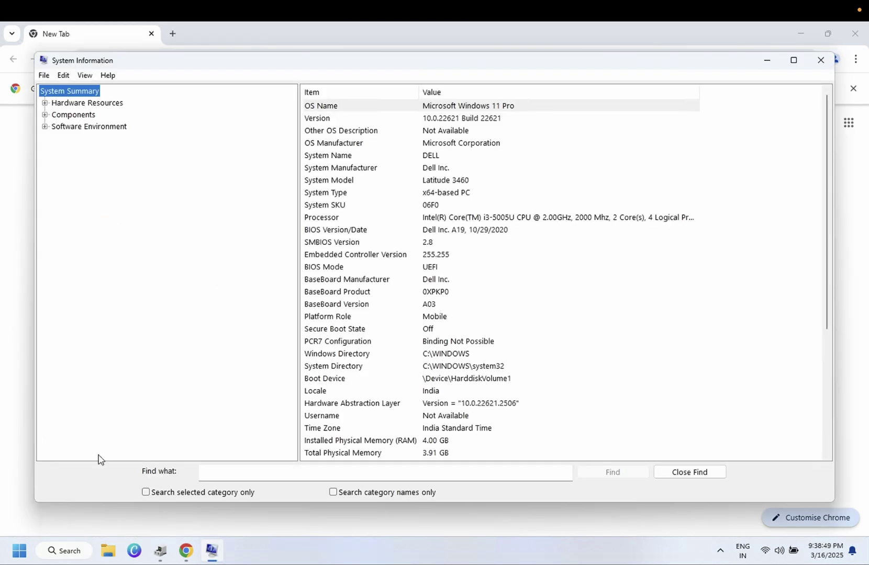
# Open Command Prompt maximized and run wmic csproduct to show the Latitude 3460 details.
pyautogui.click(77, 548)
pyautogui.write('cmd')
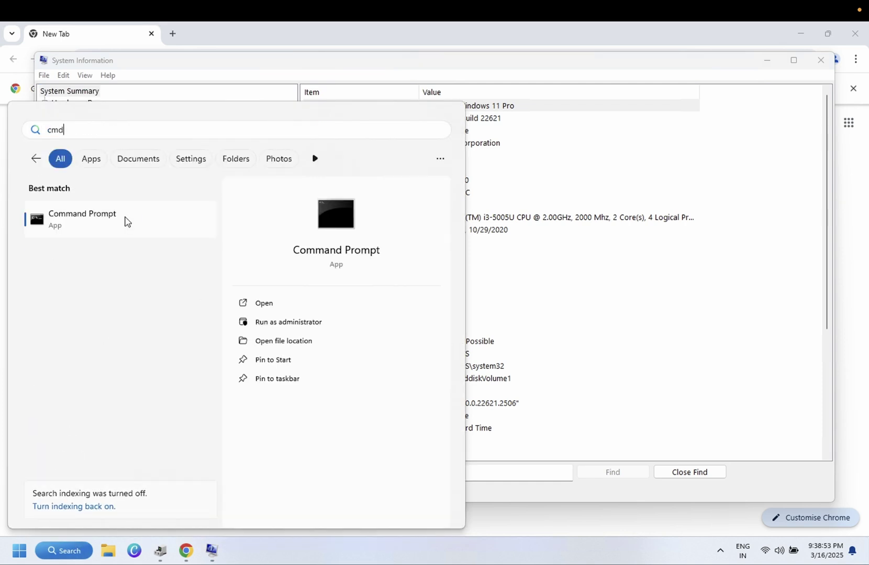
pyautogui.click(126, 219)
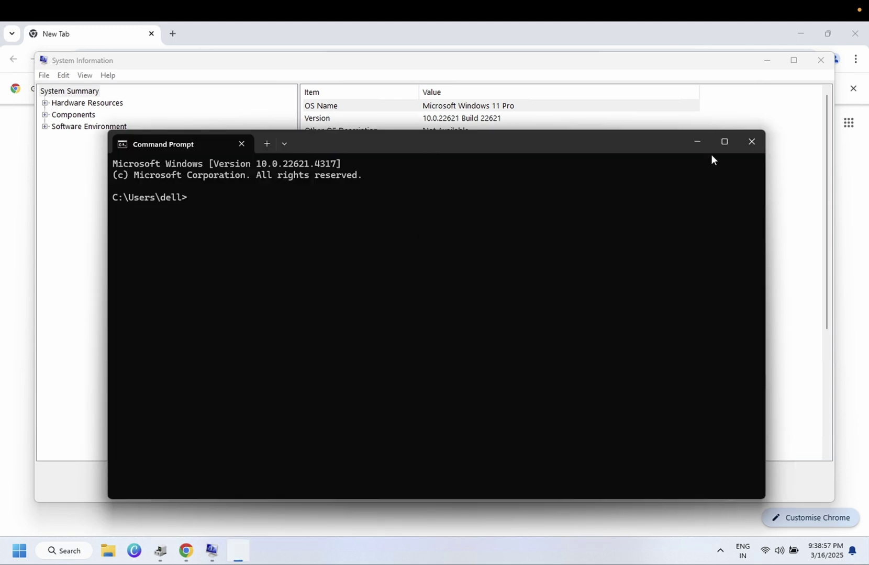
pyautogui.click(724, 148)
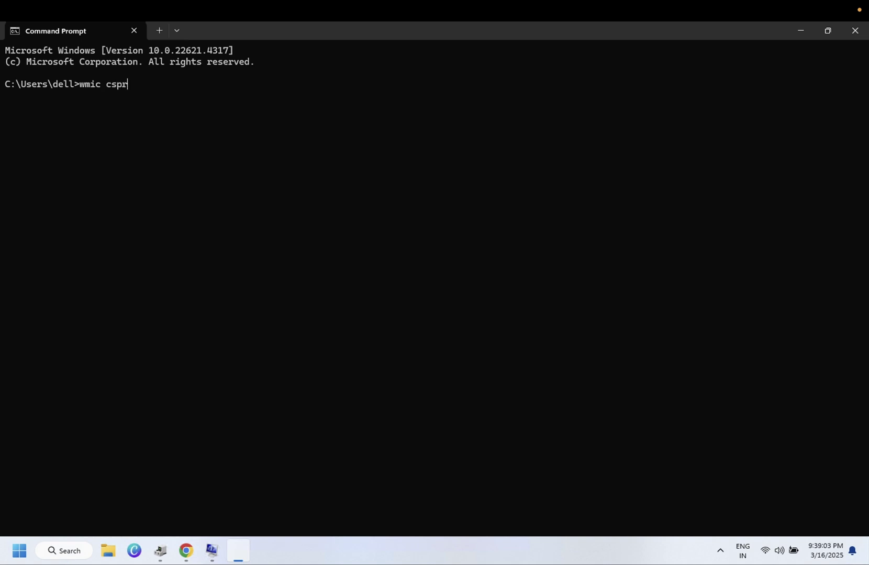
pyautogui.press('Return')
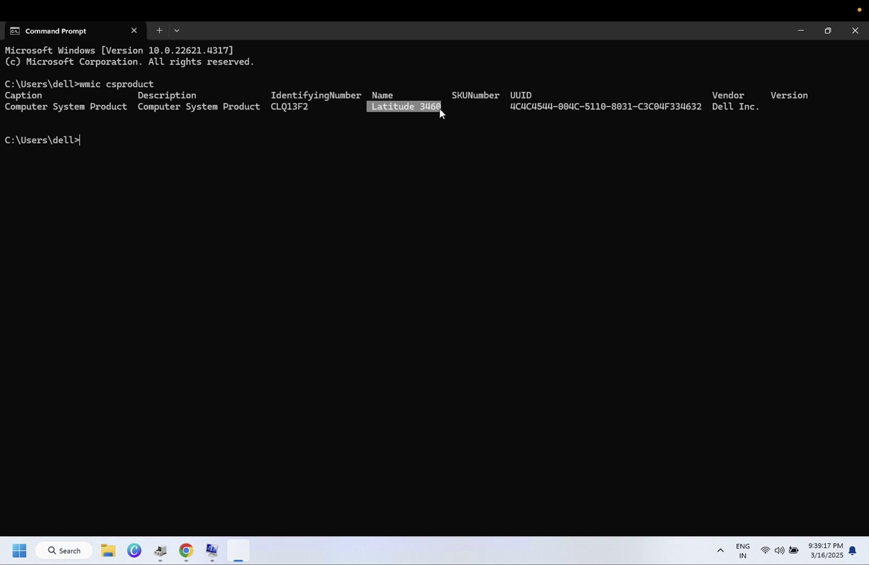
pyautogui.click(806, 32)
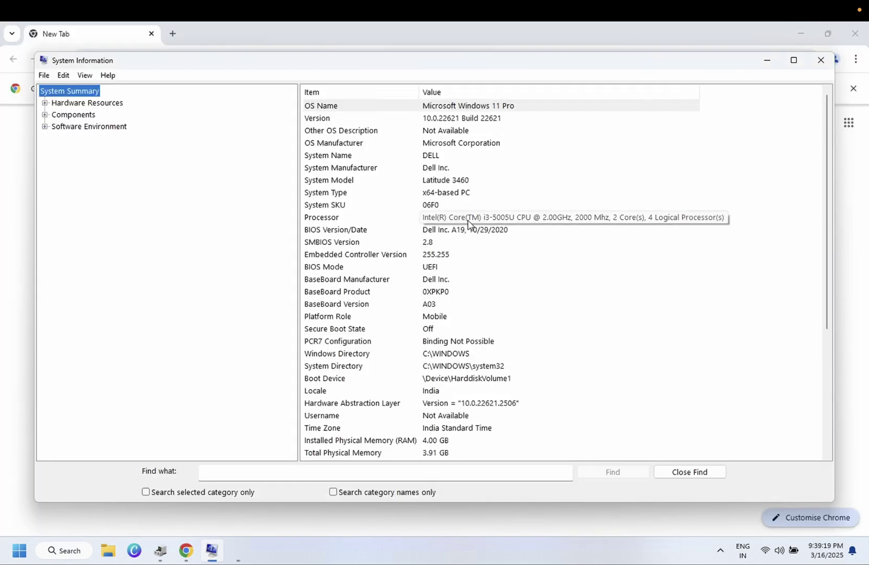
# Check System Model (Latitude 3460) and System Manufacturer (Dell Inc.), then bring Chrome forward.
pyautogui.click(457, 220)
pyautogui.click(441, 182)
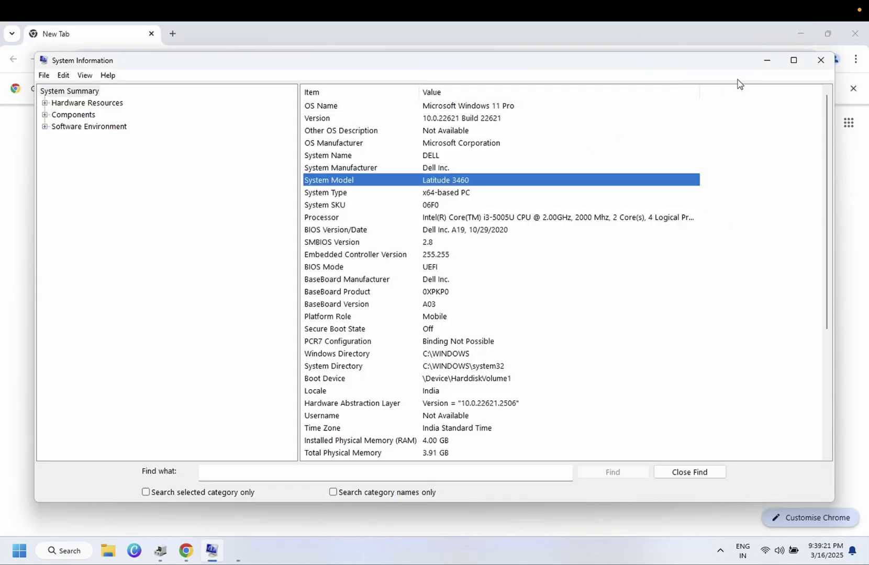
pyautogui.click(767, 61)
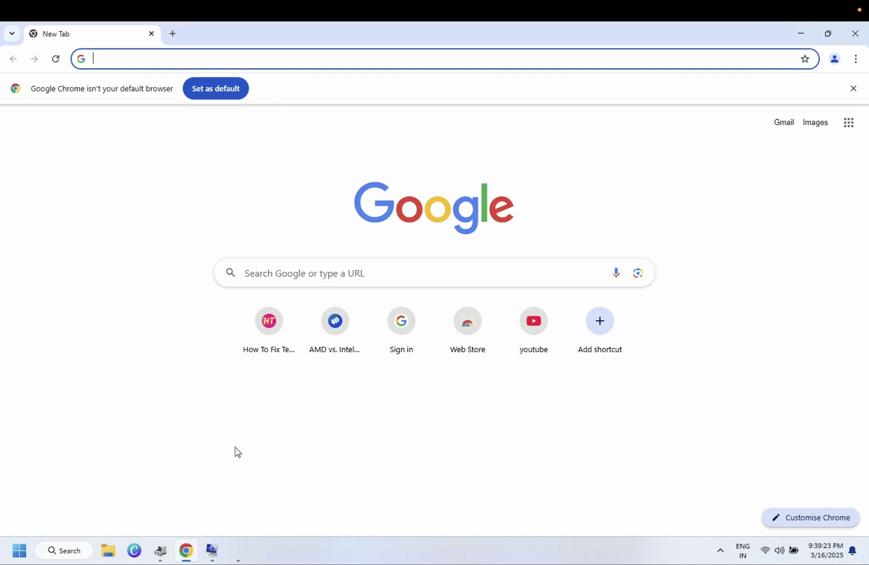
pyautogui.click(212, 551)
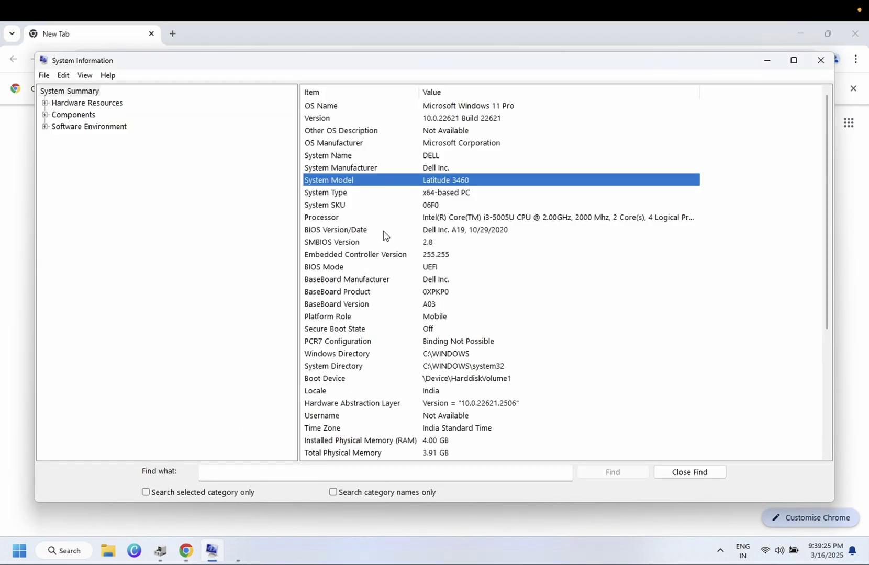
pyautogui.click(351, 172)
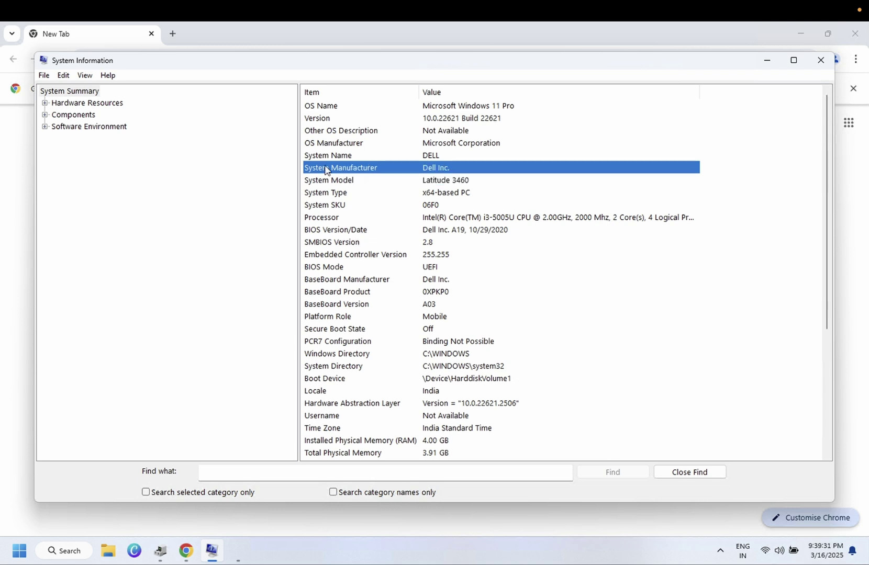
pyautogui.click(103, 46)
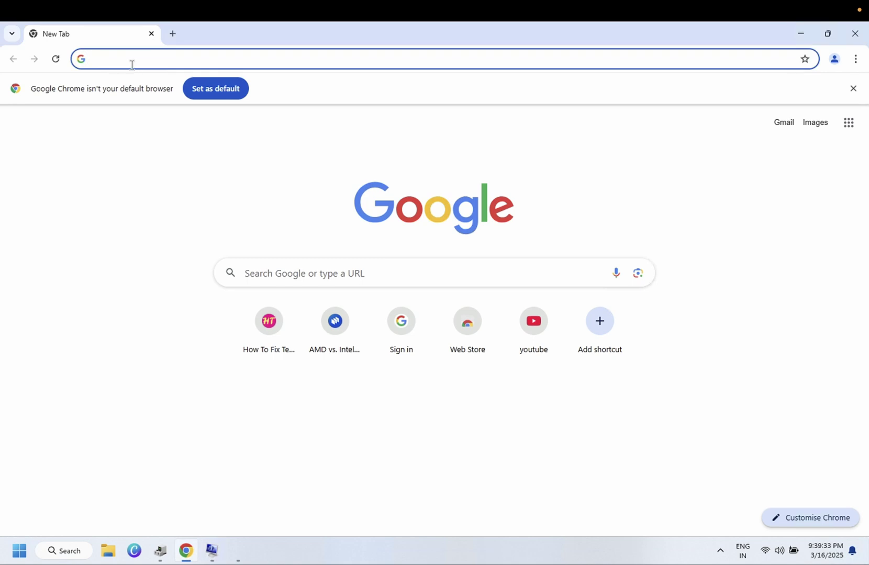
pyautogui.click(132, 65)
# Search Google for 'dell drive' and open Dell's Drivers & Downloads page.
pyautogui.write('dell dri')
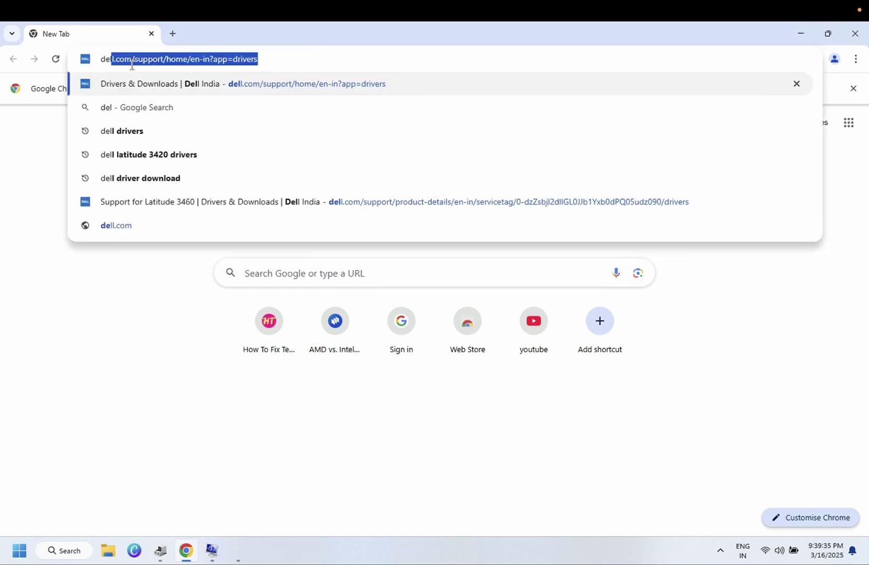
pyautogui.write('ve')
pyautogui.press('Return')
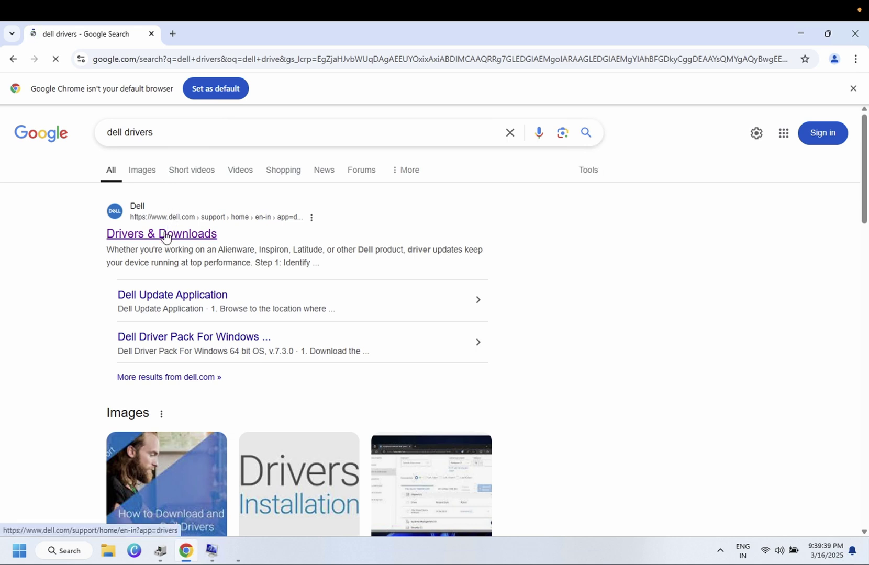
pyautogui.click(166, 235)
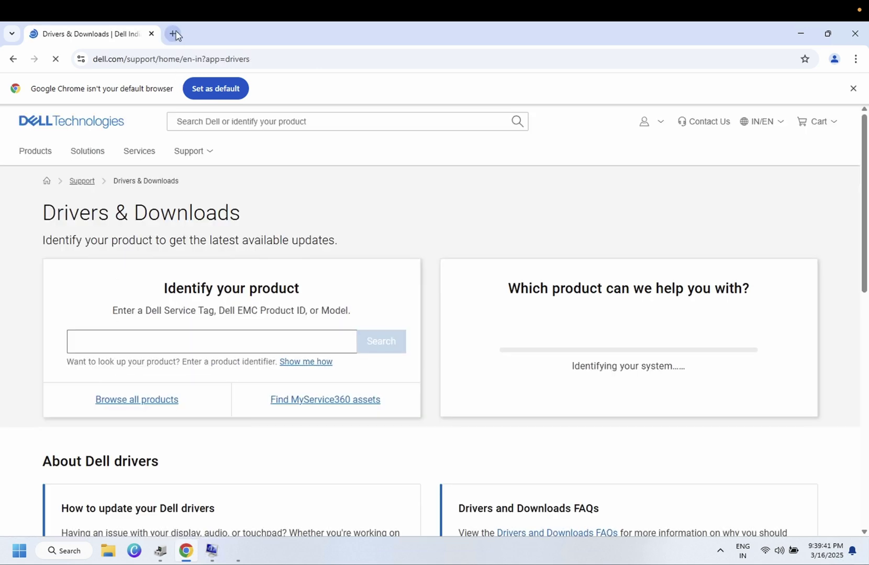
# Search 'lenovo driver' in a new tab, open Lenovo Support, then return to Dell.
pyautogui.click(174, 33)
pyautogui.write('len')
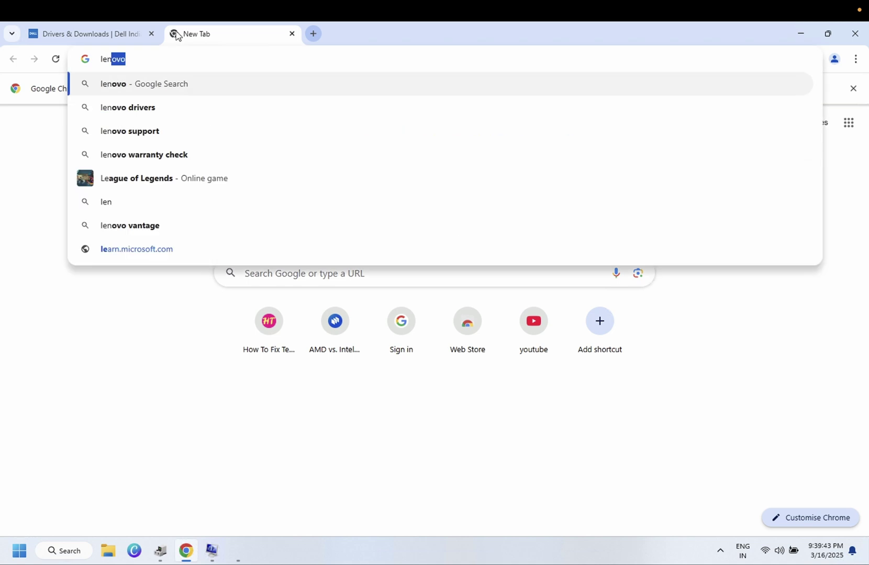
pyautogui.write('ovo ')
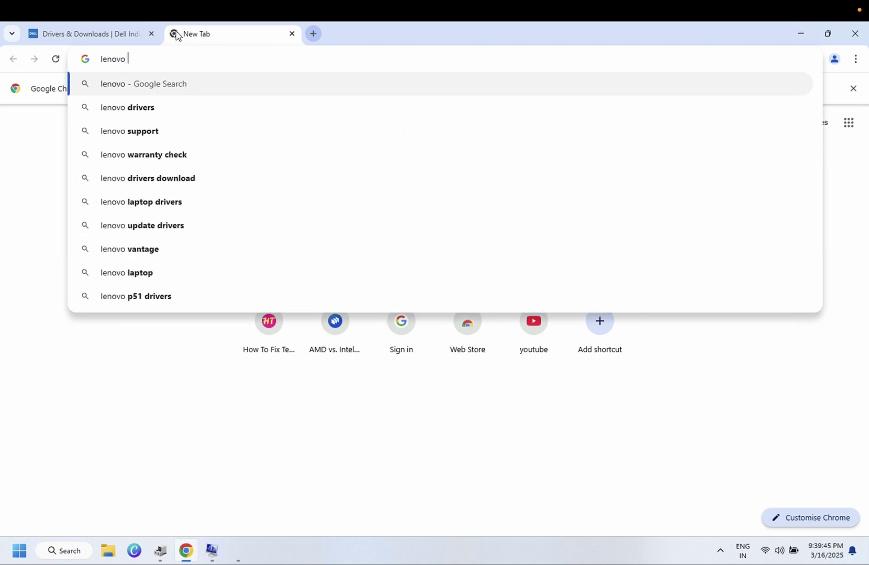
pyautogui.write('driver')
pyautogui.press('Return')
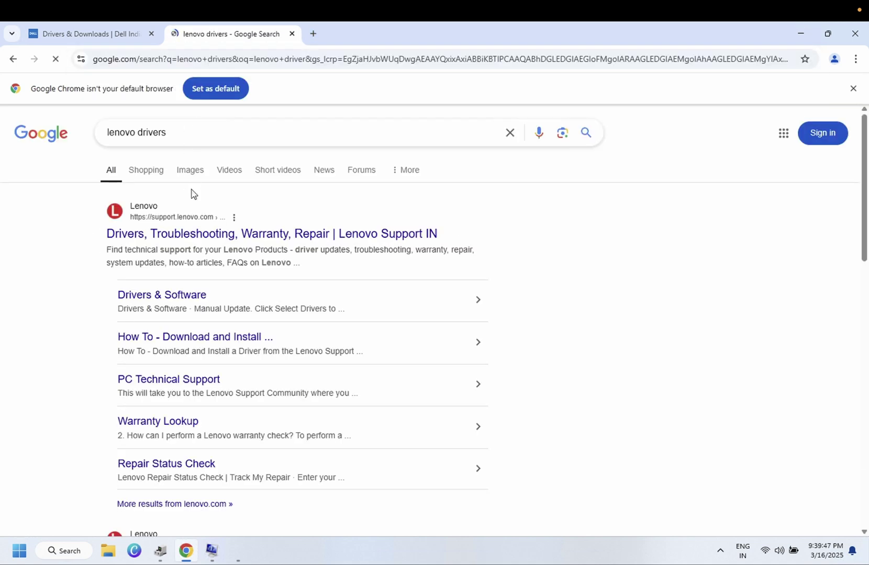
pyautogui.click(182, 242)
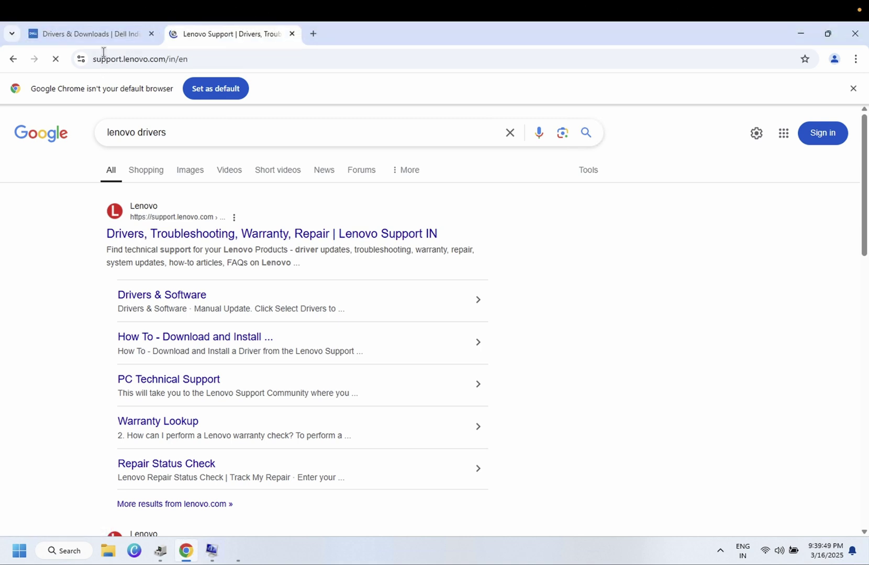
pyautogui.hotkey('ctrl', 'shift', 'Tab')
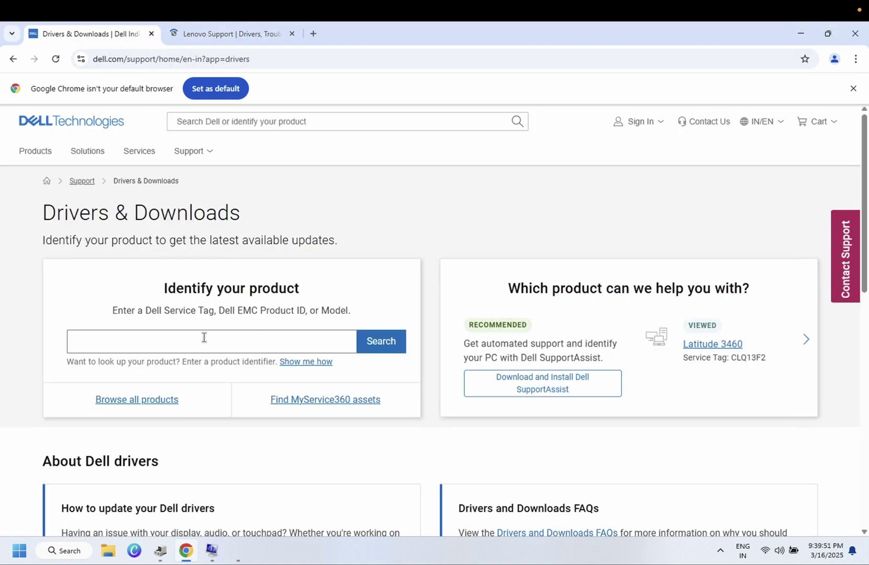
# Identify the product as the previously viewed Latitude 3460 and look up its support page.
pyautogui.click(203, 337)
pyautogui.click(201, 362)
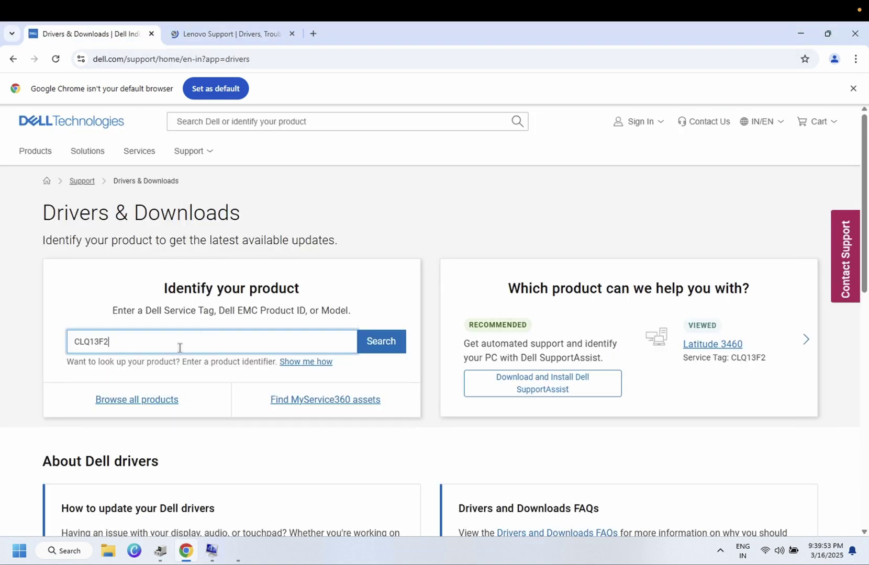
pyautogui.click(382, 358)
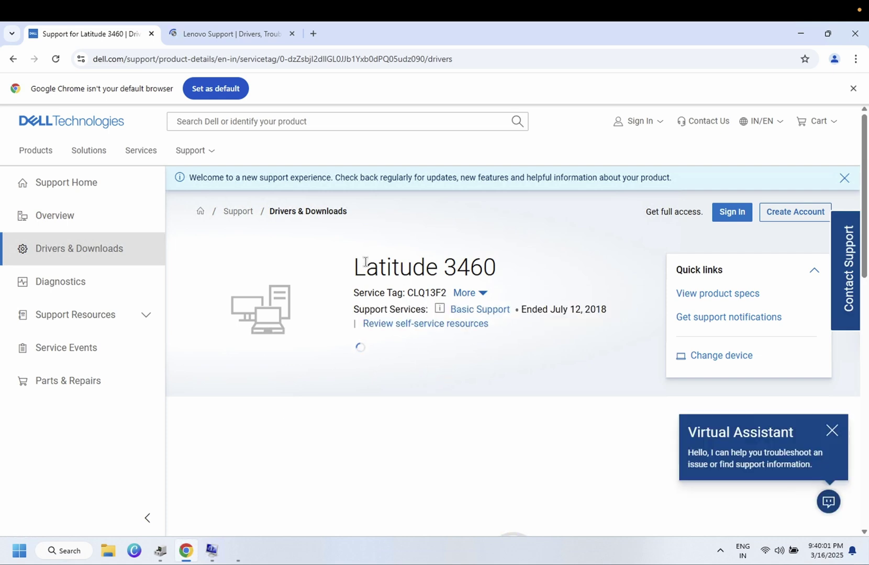
pyautogui.moveTo(354, 267); pyautogui.dragTo(511, 300)
# Scroll through the 13 Windows 10 64-bit drivers listed for this device.
pyautogui.scroll(-3, 553, 260)
pyautogui.click(446, 375)
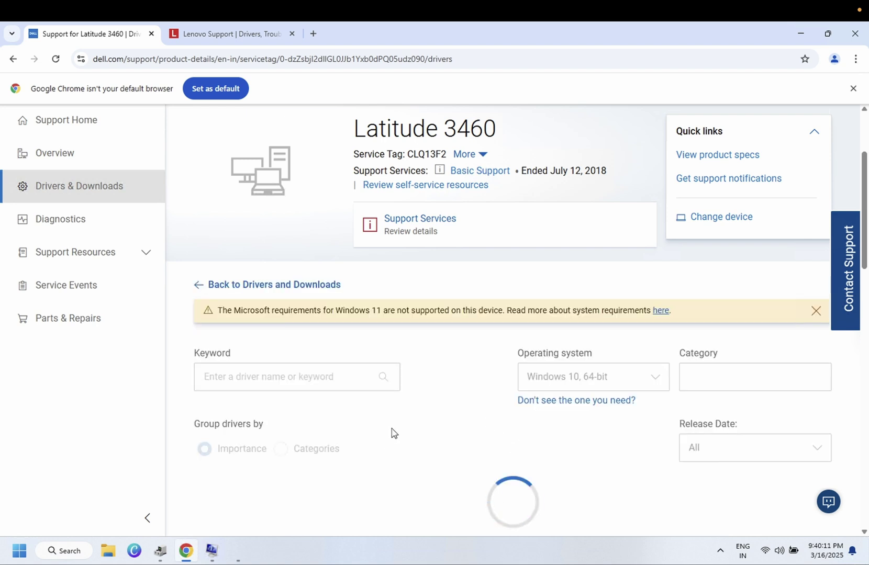
pyautogui.scroll(-3, 401, 453)
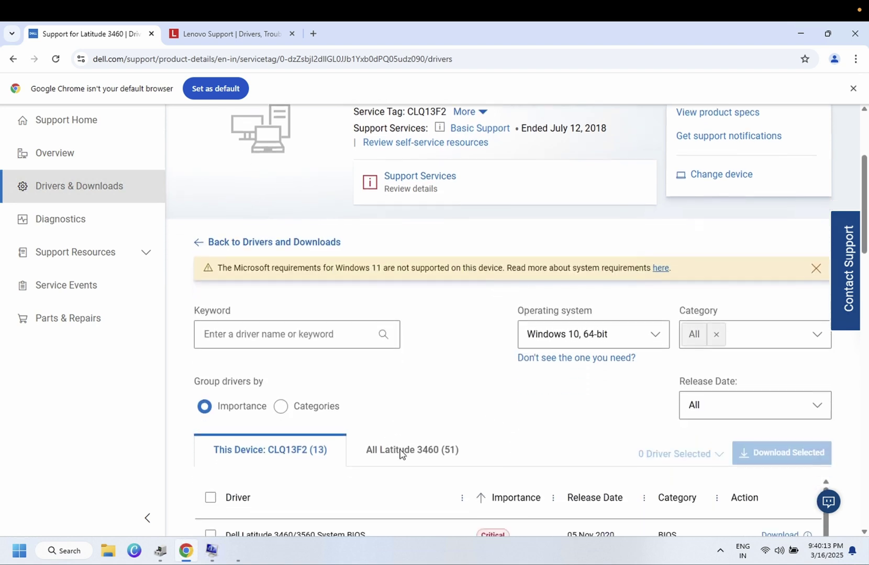
pyautogui.scroll(-4, 400, 454)
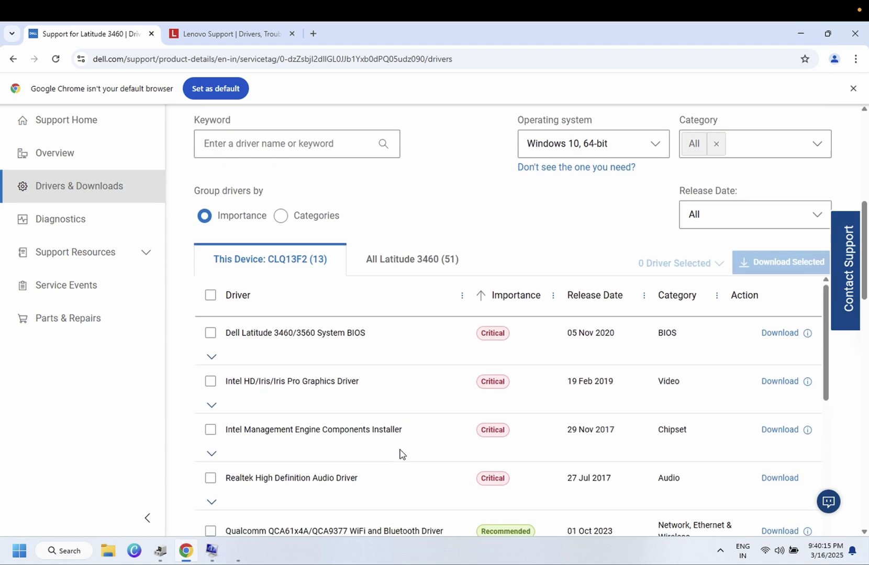
pyautogui.scroll(-2, 400, 453)
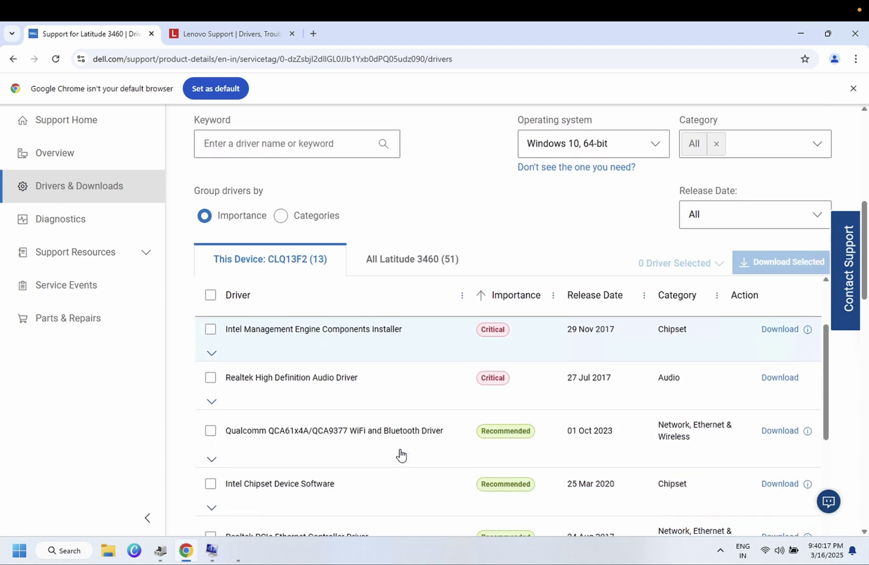
pyautogui.scroll(-2, 400, 453)
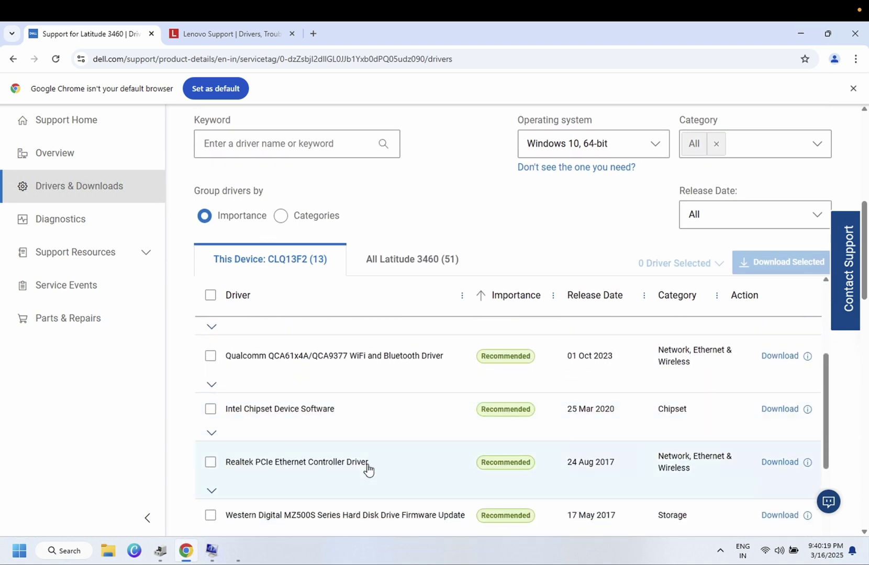
pyautogui.scroll(-4, 368, 468)
pyautogui.scroll(-2, 369, 469)
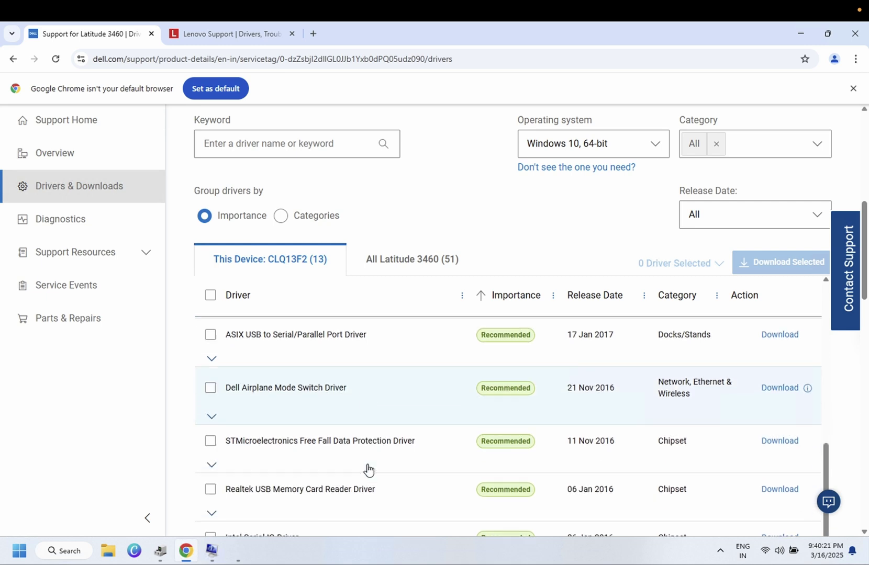
pyautogui.scroll(10, 368, 468)
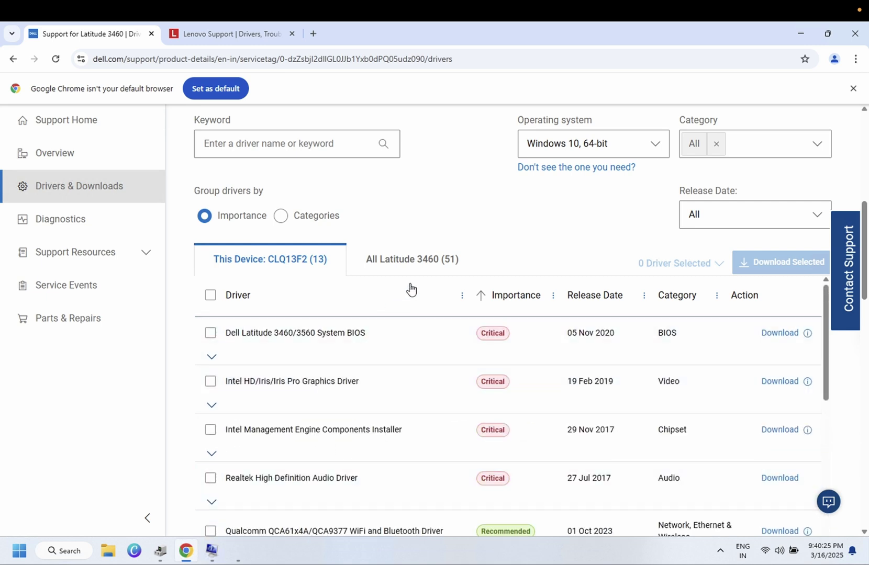
# Filter Dell drivers by 'blue' and download the Qualcomm QCA61x4A/QCA9377 WiFi and Bluetooth driver (220.12 MB).
pyautogui.click(304, 151)
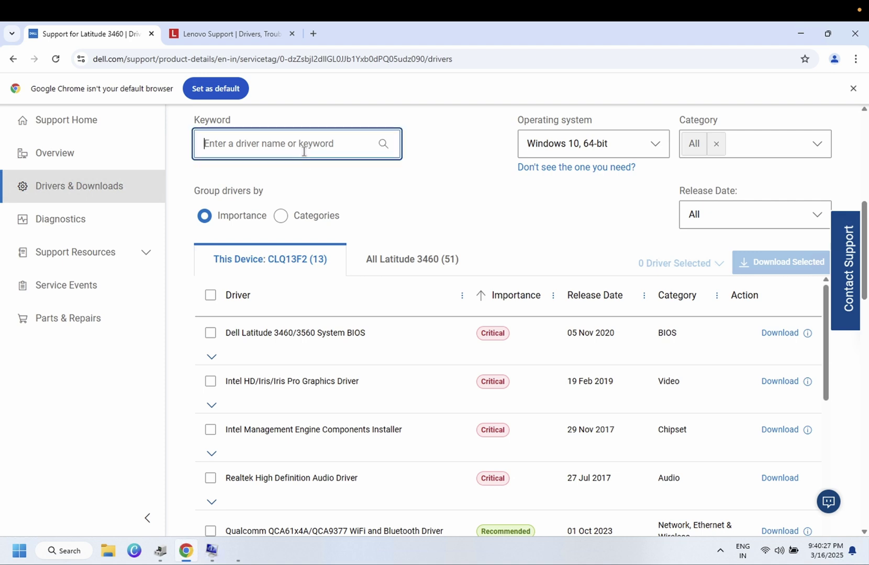
pyautogui.write('bluetooth')
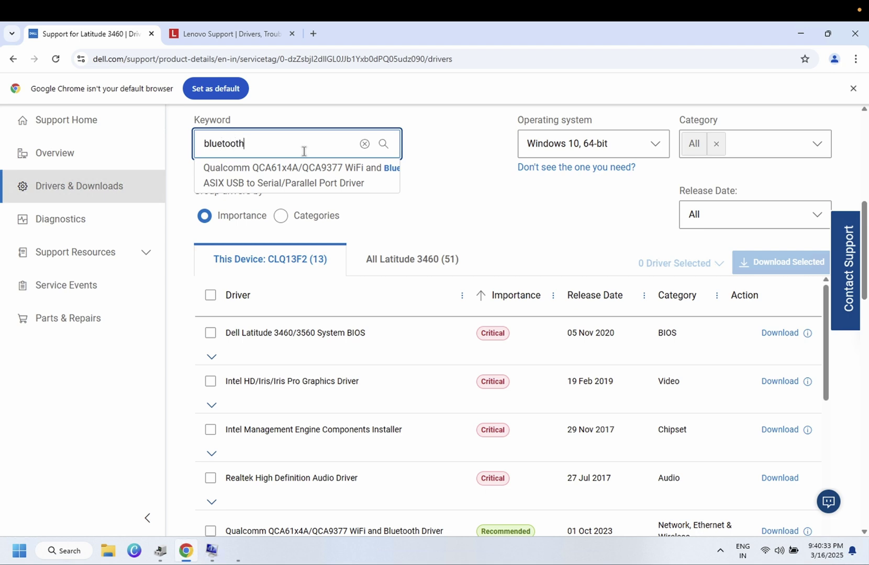
pyautogui.press('Return')
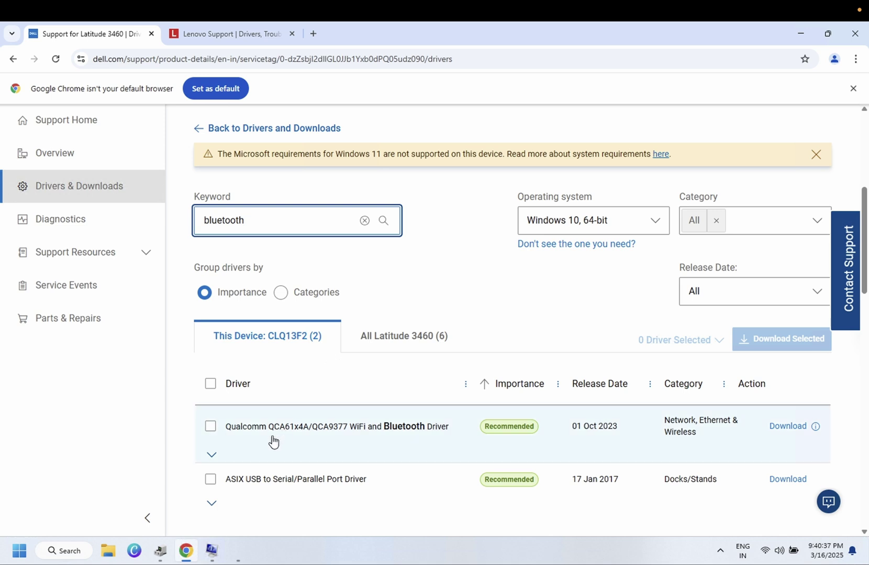
pyautogui.click(209, 426)
pyautogui.scroll(-2, 213, 430)
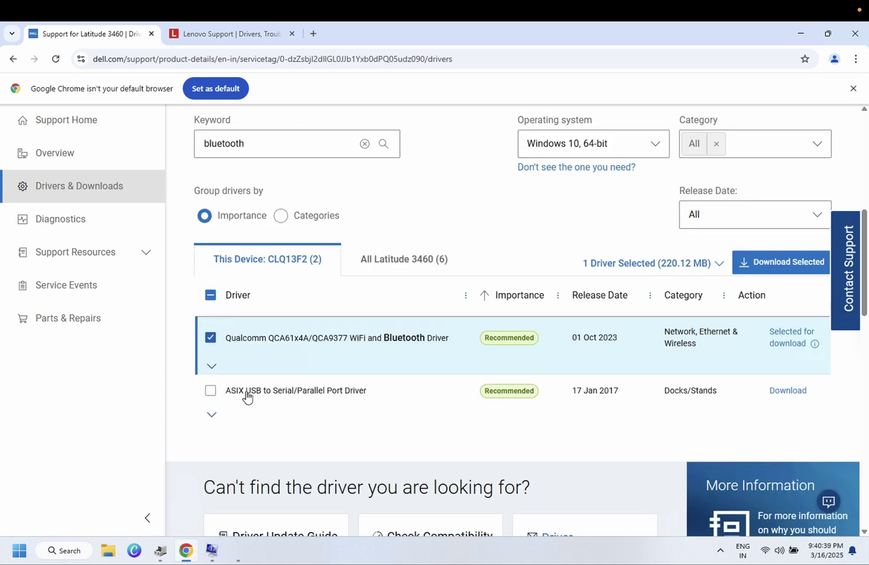
pyautogui.click(786, 341)
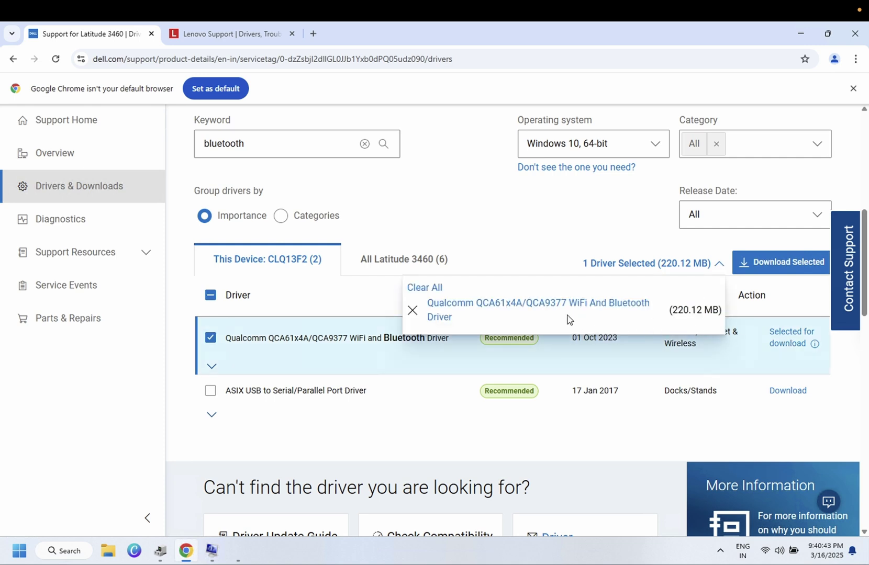
pyautogui.click(789, 262)
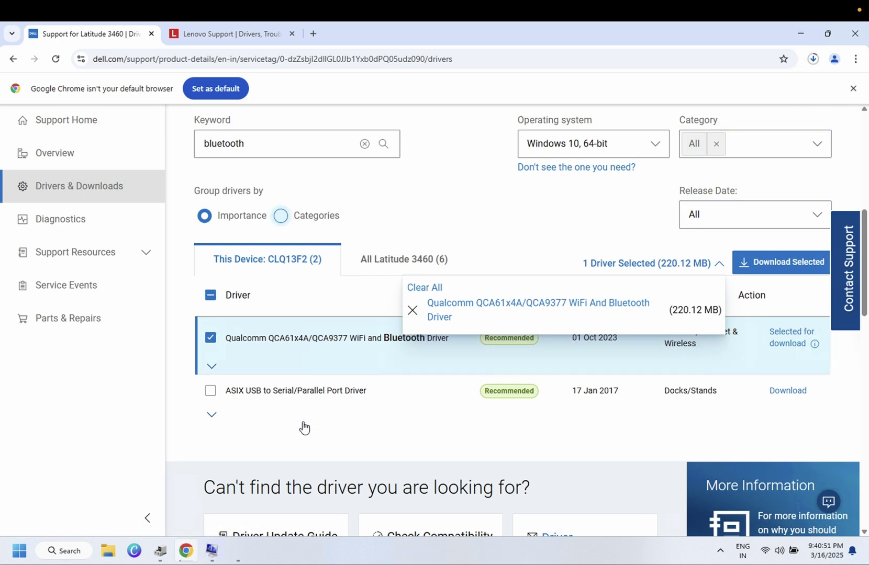
# Confirm in System Information that the System Model is Latitude 3460, then open a blank browser tab.
pyautogui.click(213, 550)
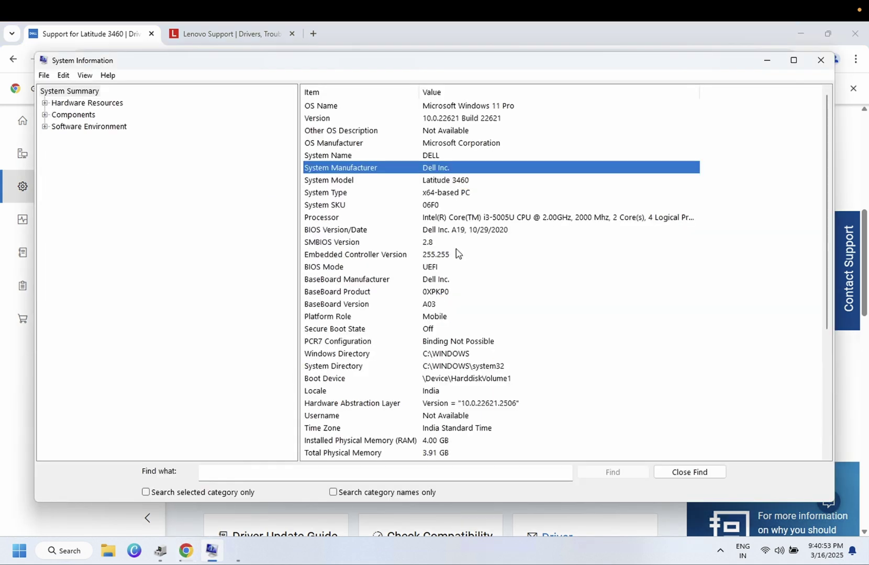
pyautogui.click(448, 181)
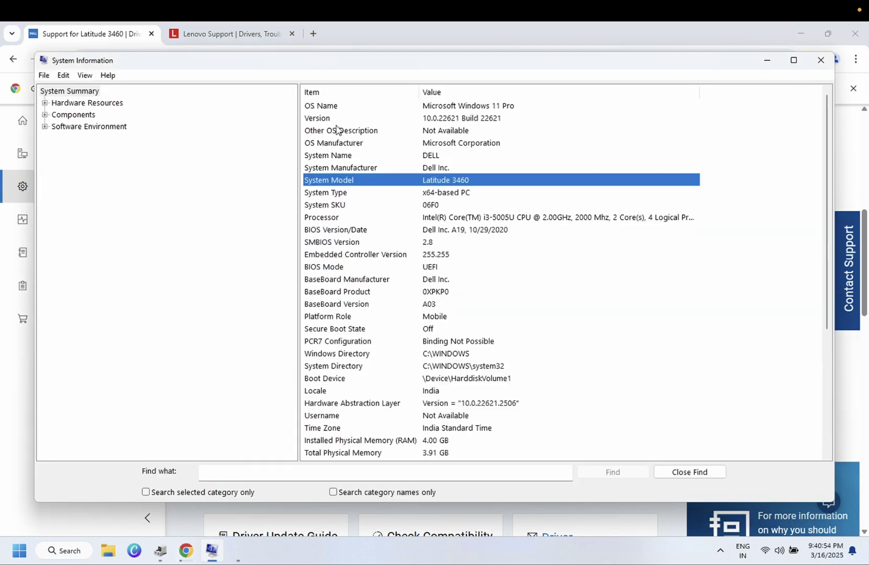
pyautogui.click(313, 34)
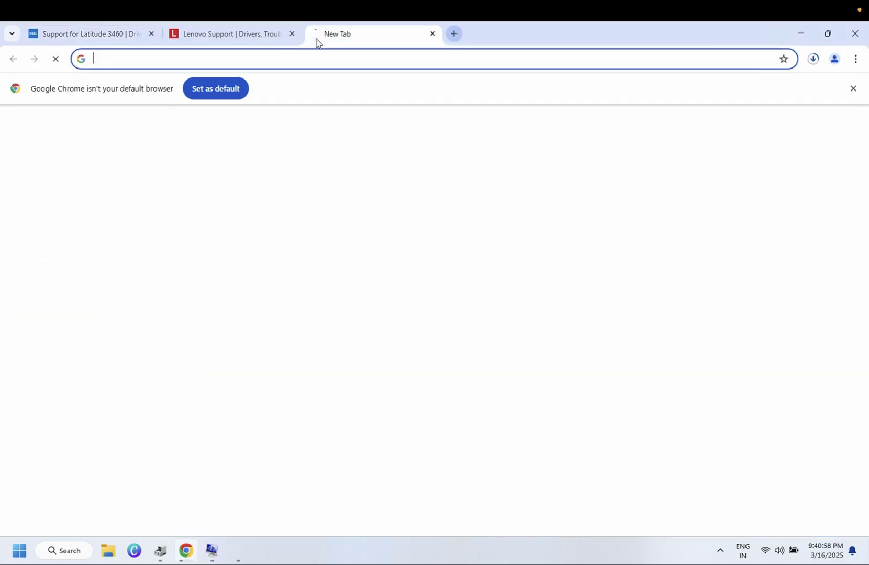
# Search Google for 'dell latitude 3460 bluetooth driver' and open Dell's 'Support for Latitude 3460' result.
pyautogui.click(177, 61)
pyautogui.write('dell lati')
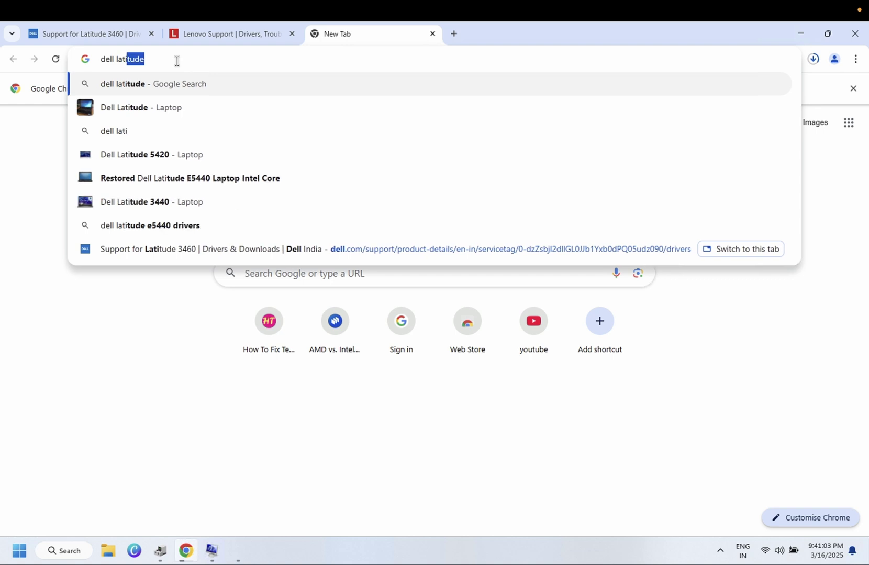
pyautogui.write('tude ')
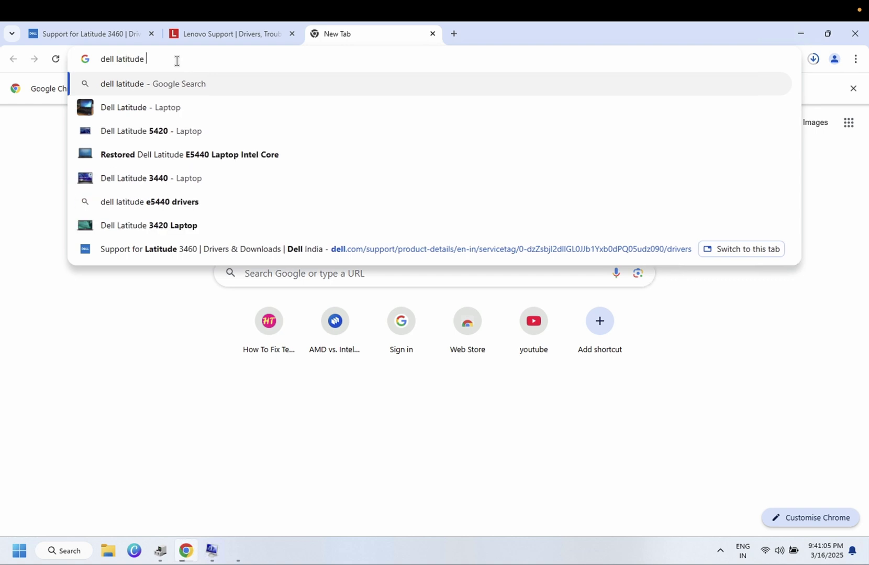
pyautogui.write('34')
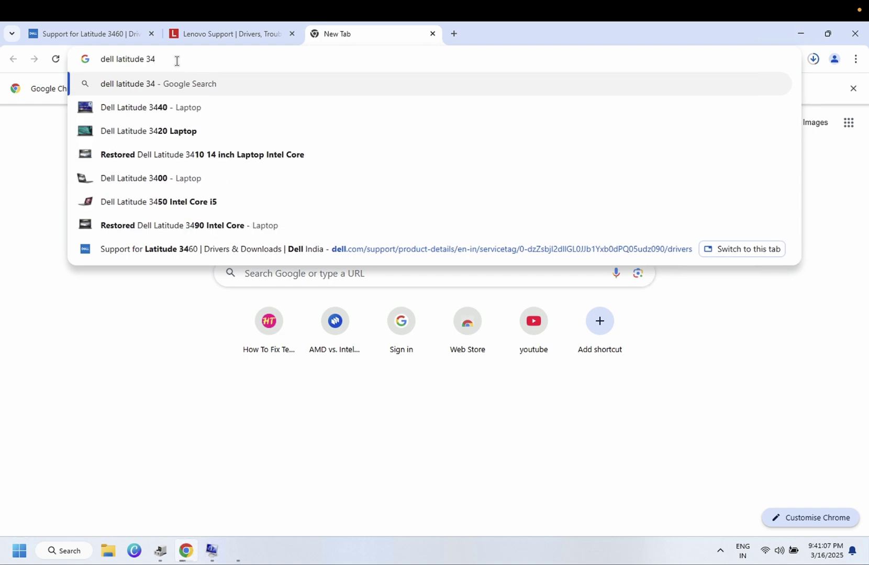
pyautogui.write('60 blue')
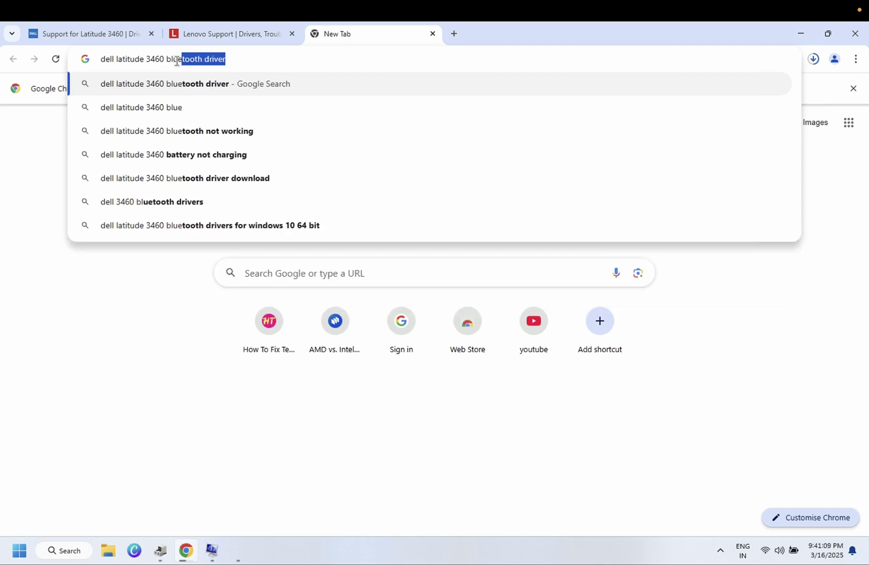
pyautogui.press('Return')
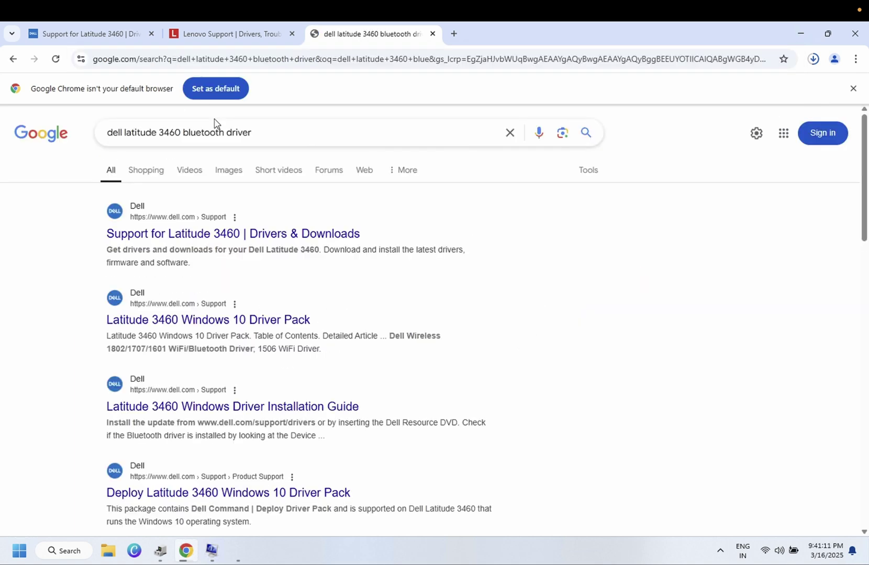
pyautogui.click(223, 236)
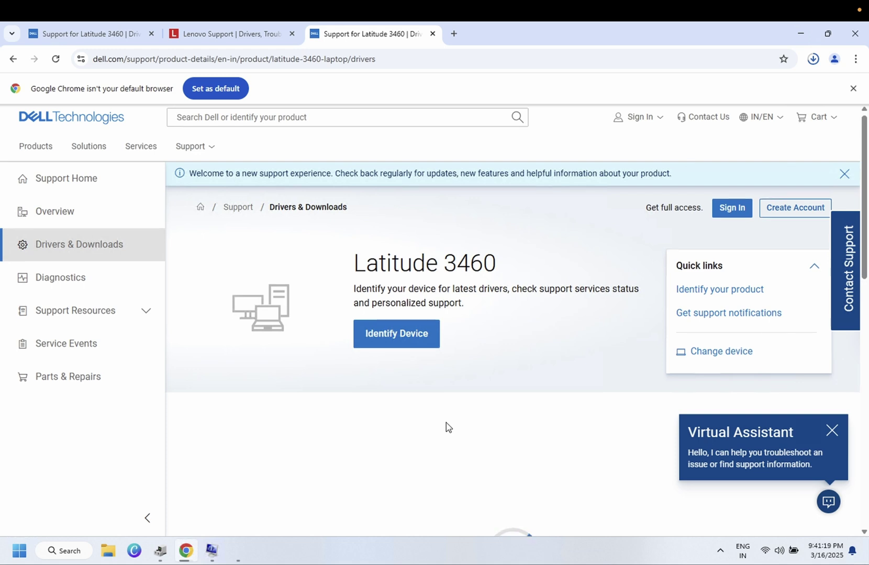
# Load all 51 Latitude 3460 drivers for Windows 10 64-bit under Find Specific Drivers.
pyautogui.scroll(-2, 446, 428)
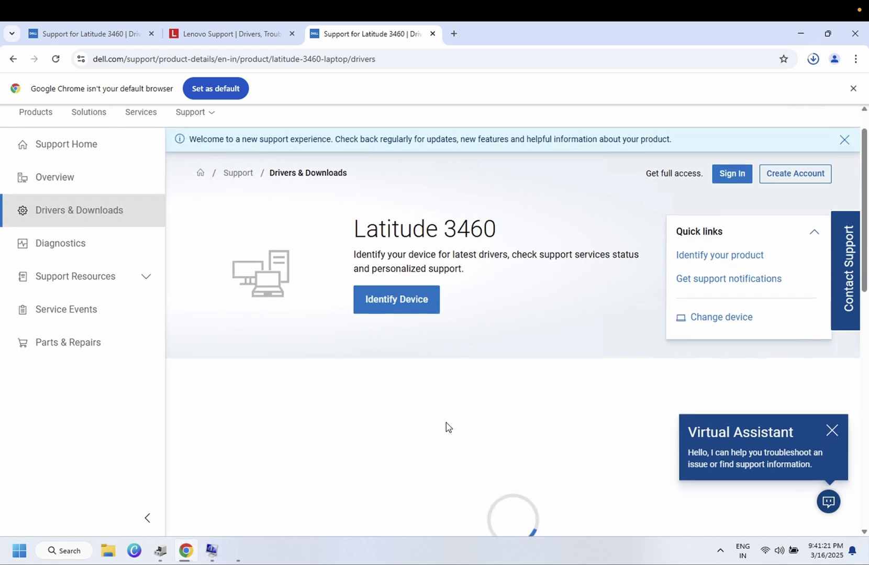
pyautogui.scroll(-3, 446, 423)
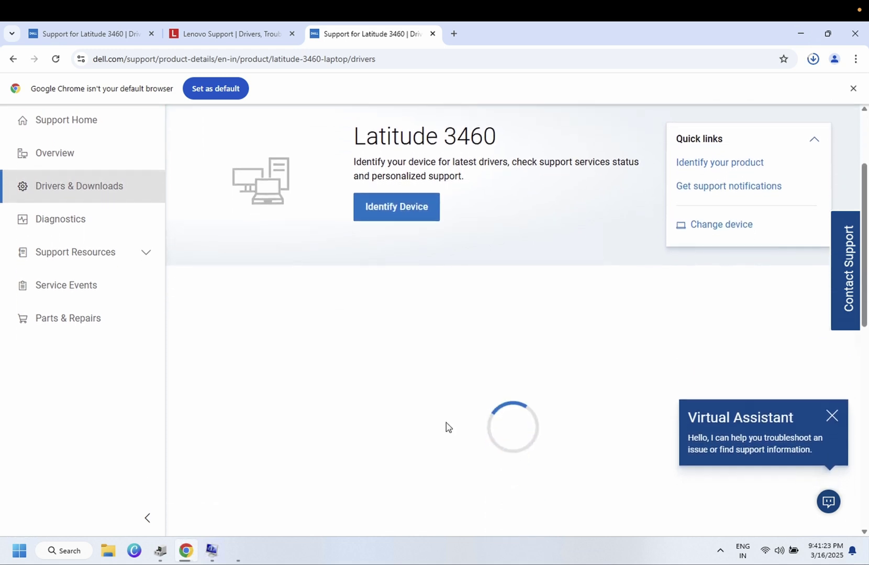
pyautogui.scroll(-2, 446, 422)
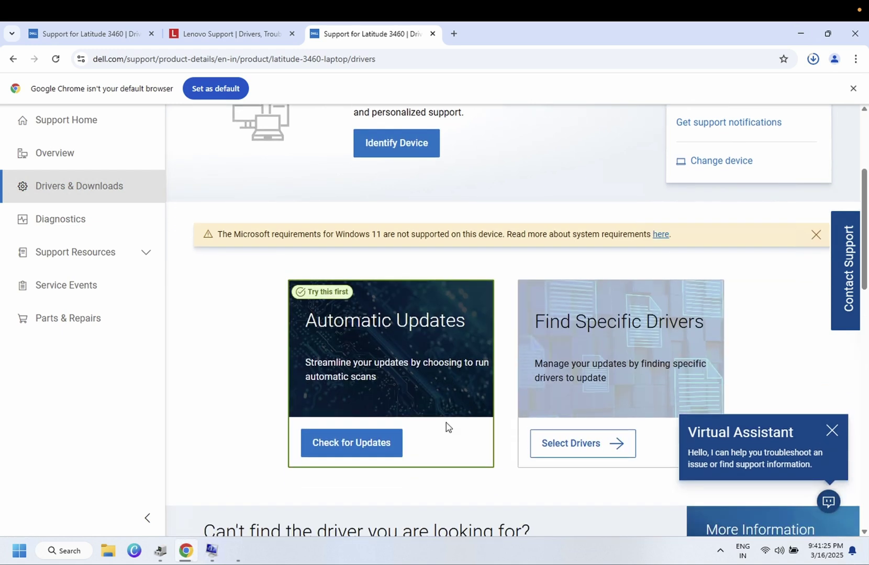
pyautogui.click(548, 447)
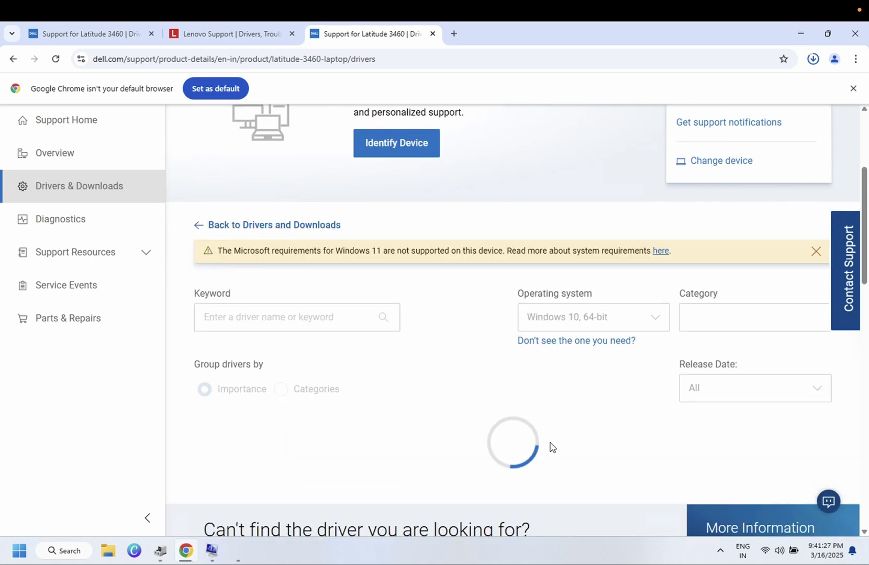
pyautogui.scroll(-3, 550, 446)
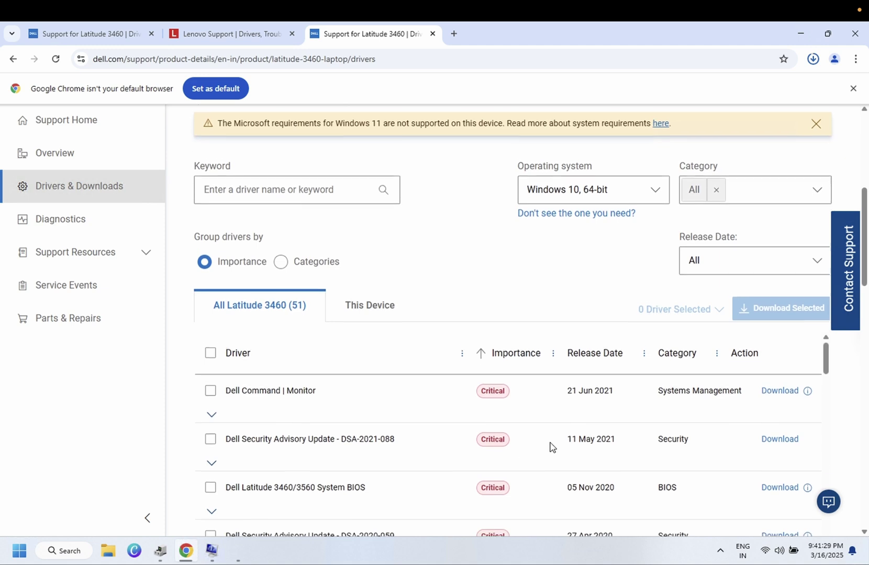
pyautogui.scroll(-5, 550, 446)
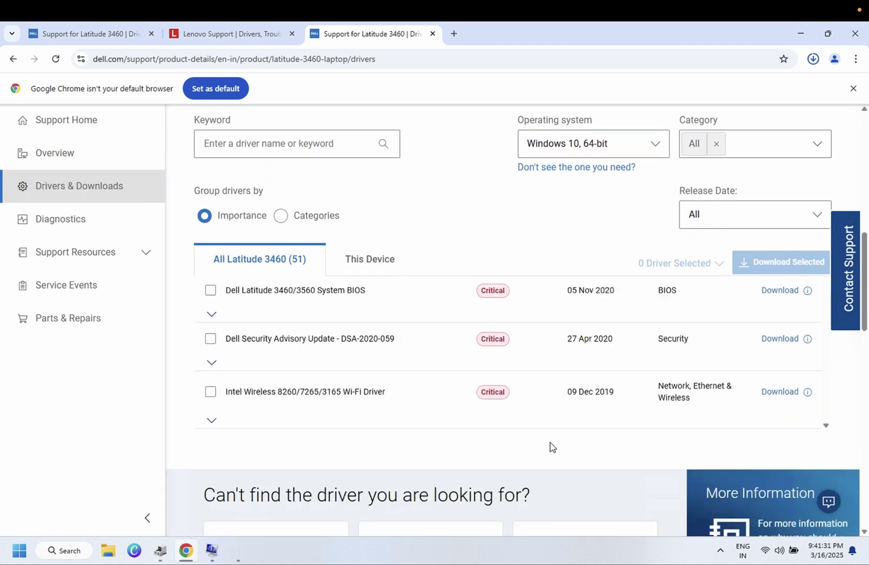
pyautogui.scroll(3, 550, 446)
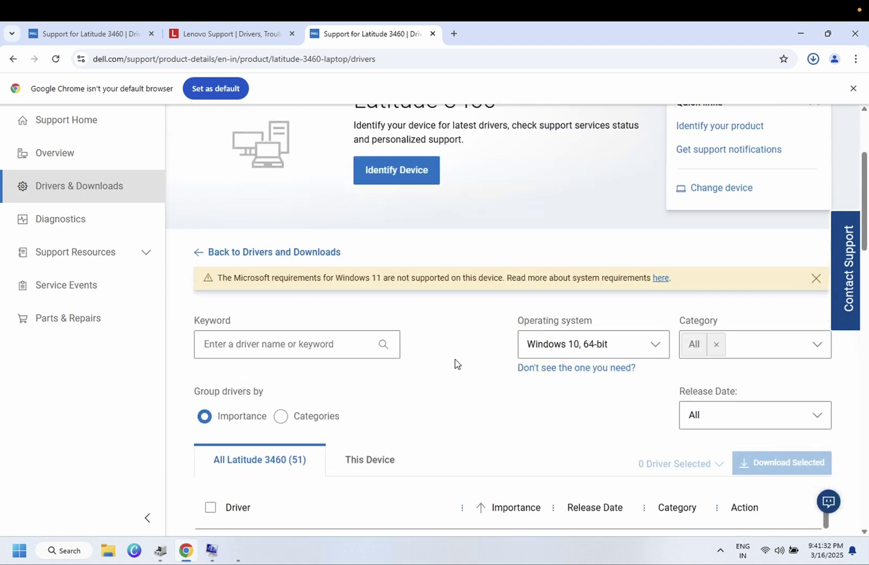
# Run the downloaded Qualcomm-QCA61x4A .EXE from Chrome's recent downloads to open its Dell Update Package.
pyautogui.click(814, 59)
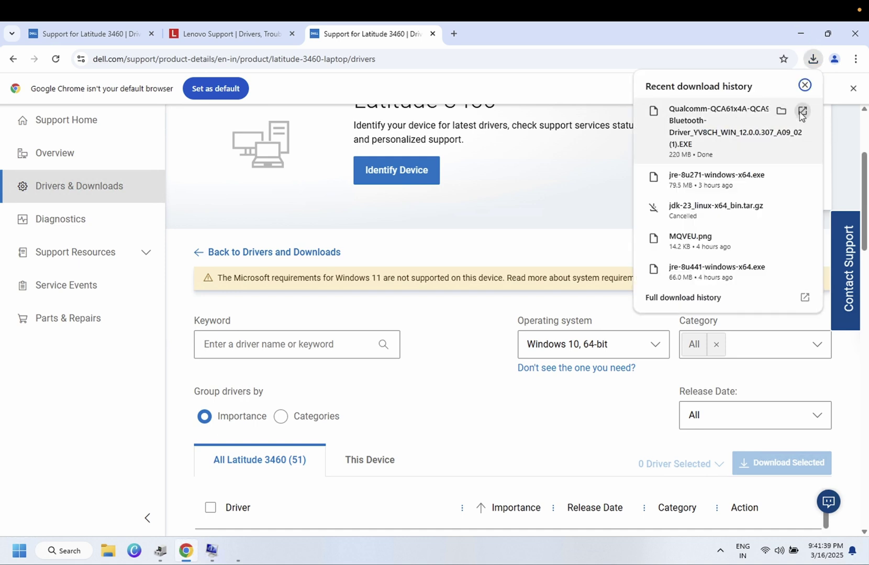
pyautogui.click(802, 112)
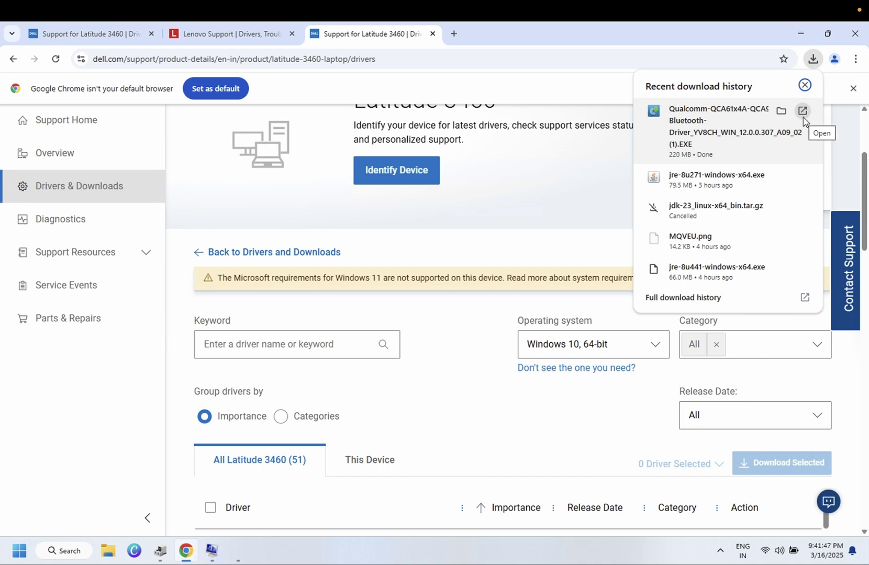
pyautogui.click(745, 131)
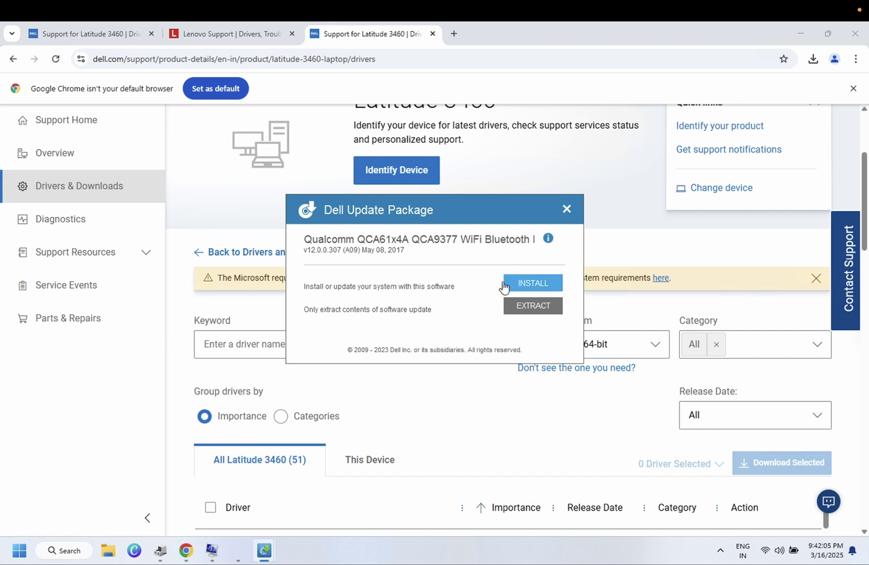
# Review Device Manager's network adapters, including Intel Dual Band Wireless-AC 3168, then minimise it.
pyautogui.click(161, 550)
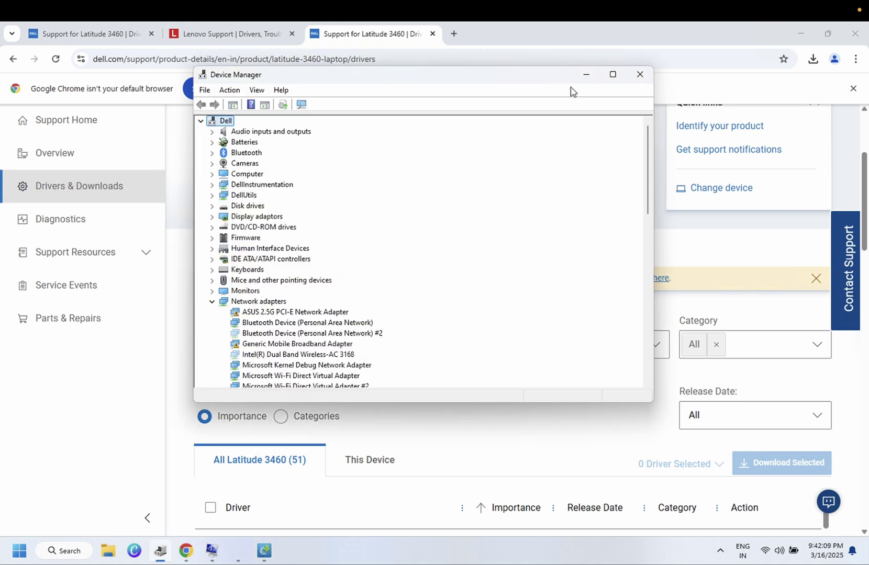
pyautogui.click(586, 75)
pyautogui.click(455, 39)
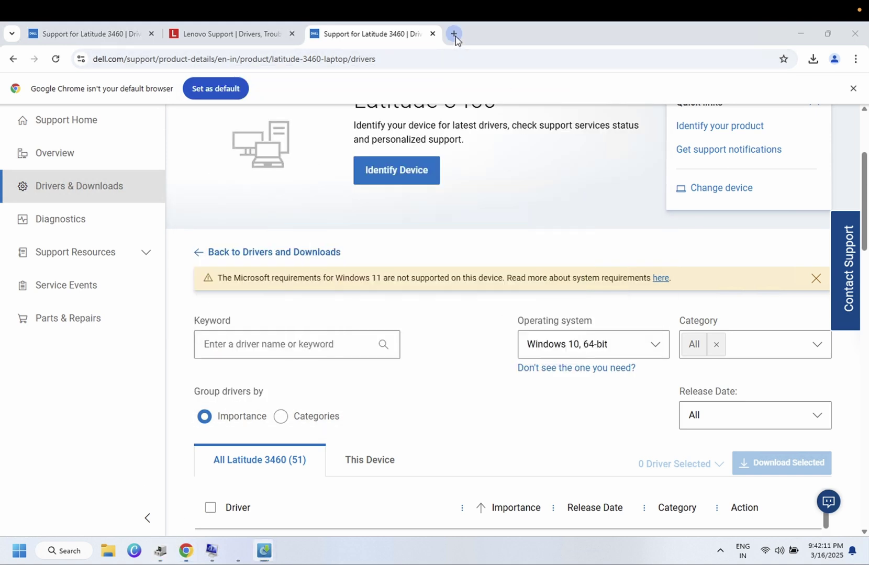
# Search Google for 'intel bluetooth driver' in a new tab.
pyautogui.click(454, 35)
pyautogui.write('intel')
pyautogui.click(203, 107)
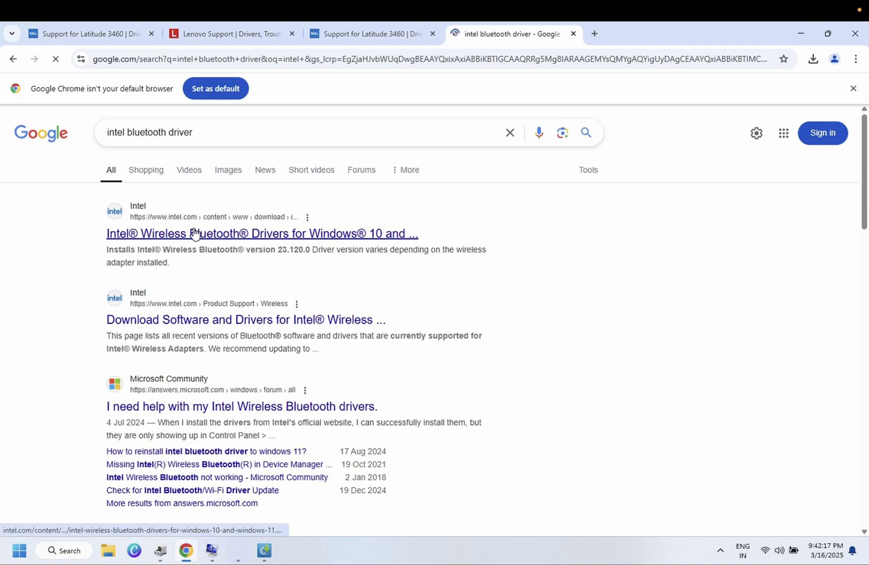
# Open Intel's Wireless Bluetooth Drivers page and check its supported Windows versions.
pyautogui.click(195, 234)
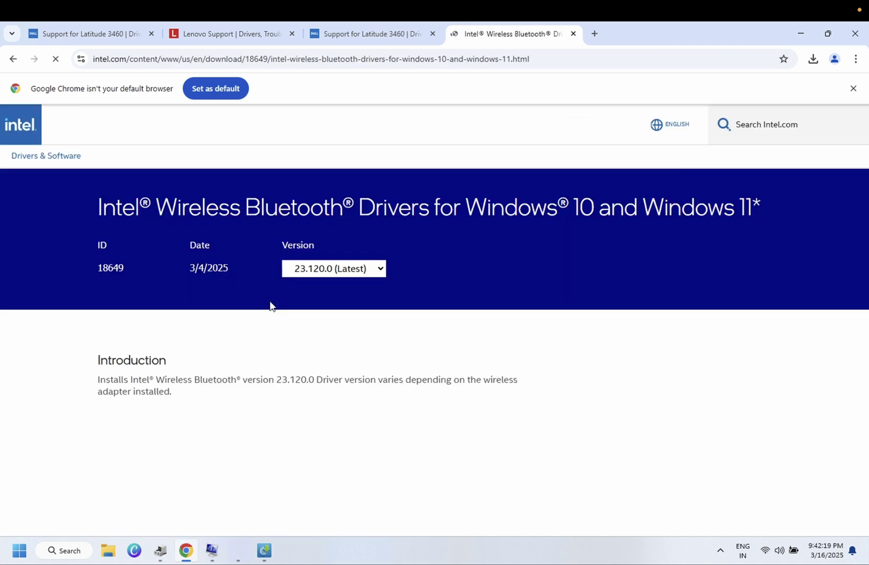
pyautogui.scroll(-2, 270, 324)
pyautogui.scroll(-1, 271, 322)
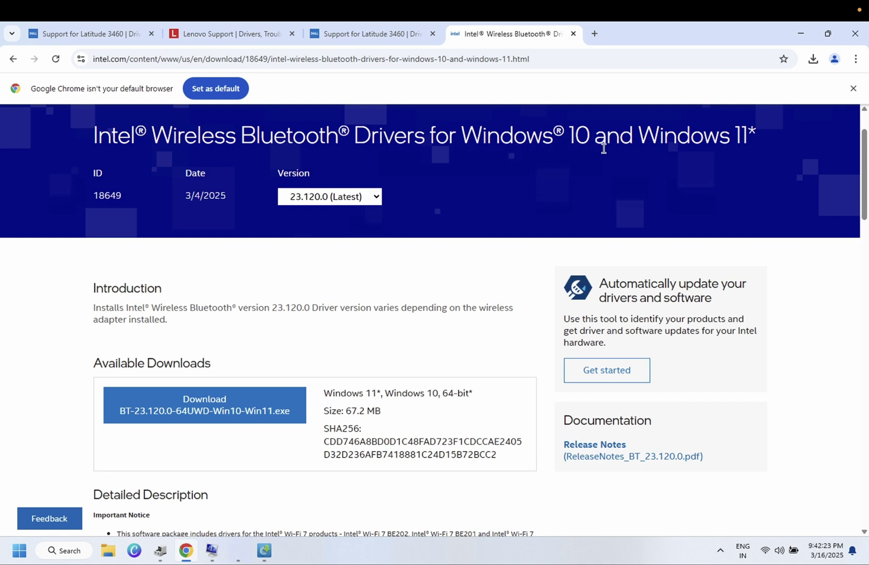
pyautogui.scroll(-2, 350, 362)
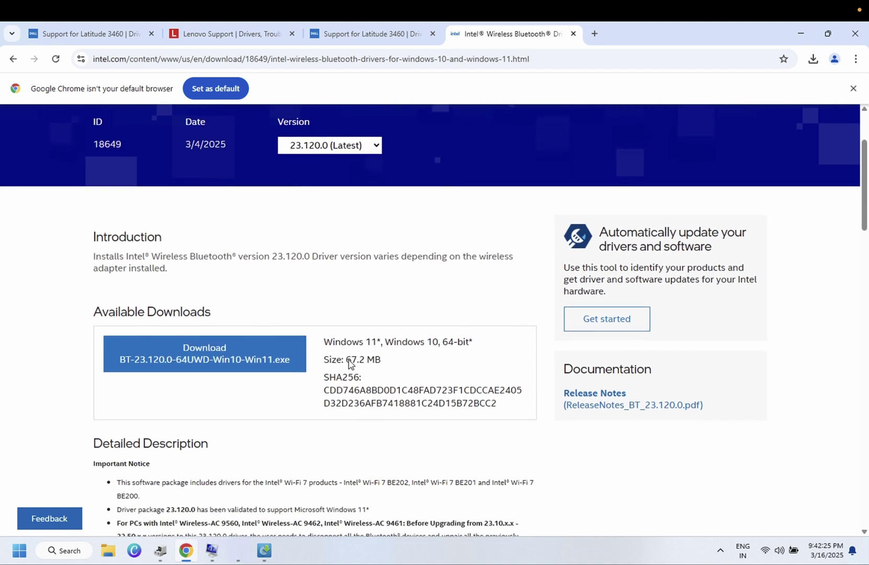
pyautogui.moveTo(361, 334); pyautogui.dragTo(476, 341)
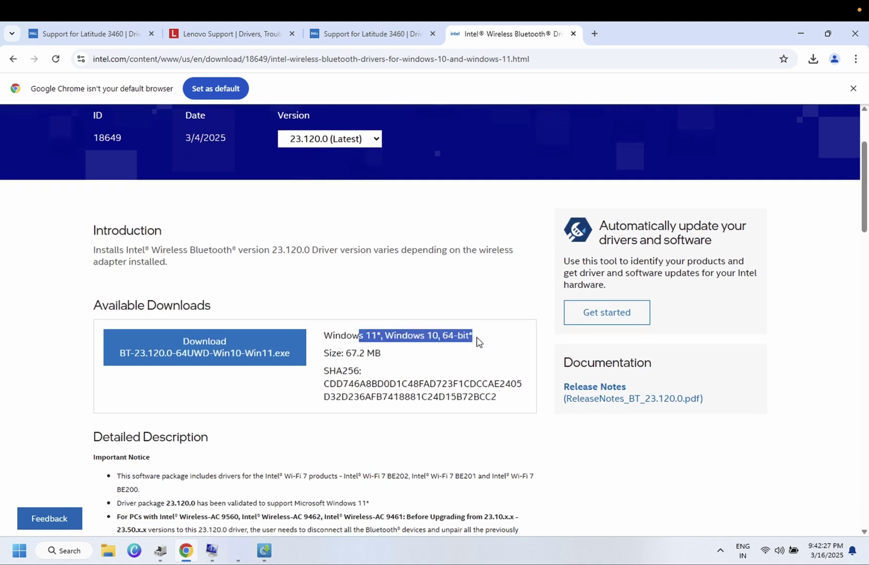
# Accept the licence and download BT-23.120.0-64UWD-Win10-Win11.exe, checking its progress (48.5 of 67.2 MB).
pyautogui.click(277, 360)
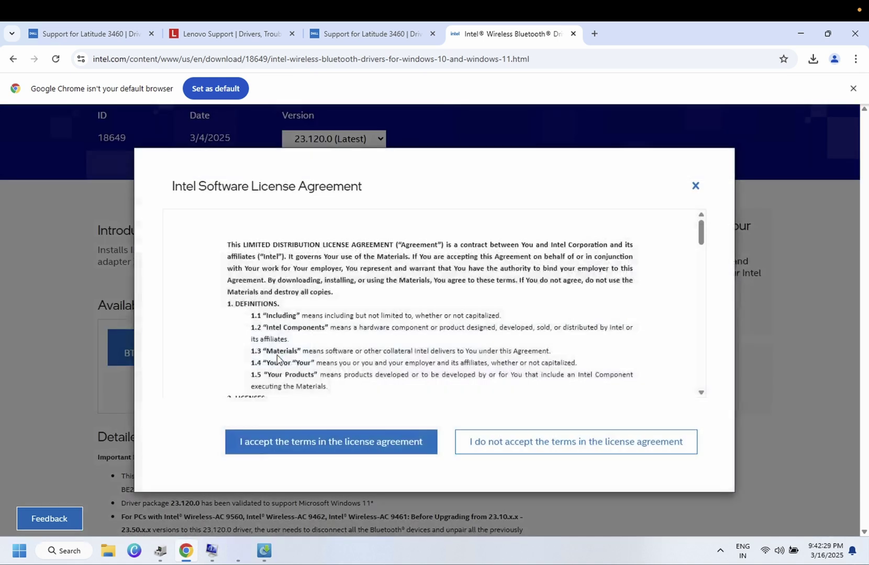
pyautogui.click(393, 444)
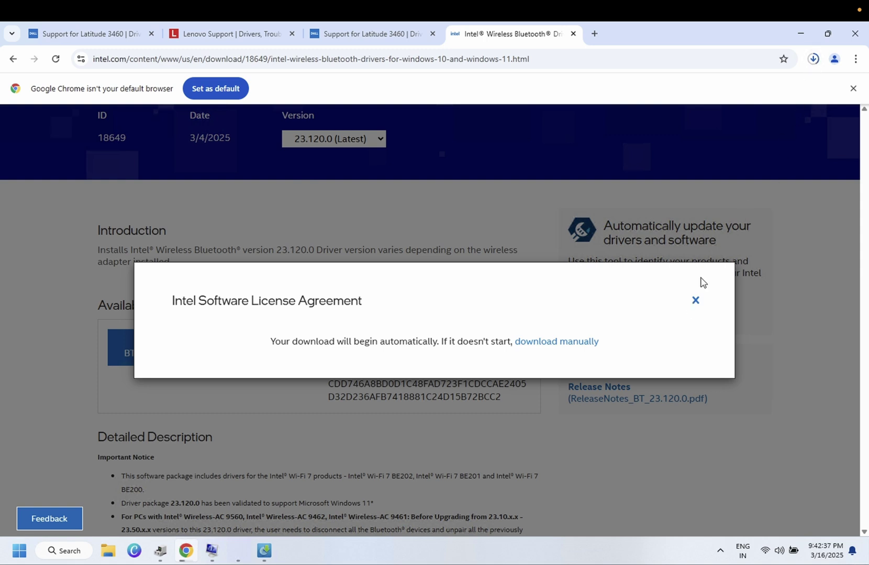
pyautogui.click(696, 300)
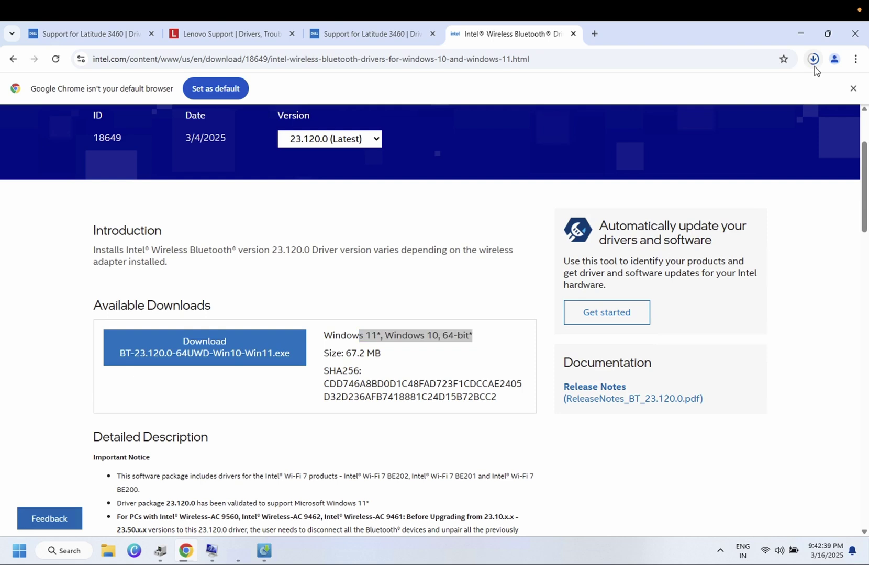
pyautogui.click(812, 60)
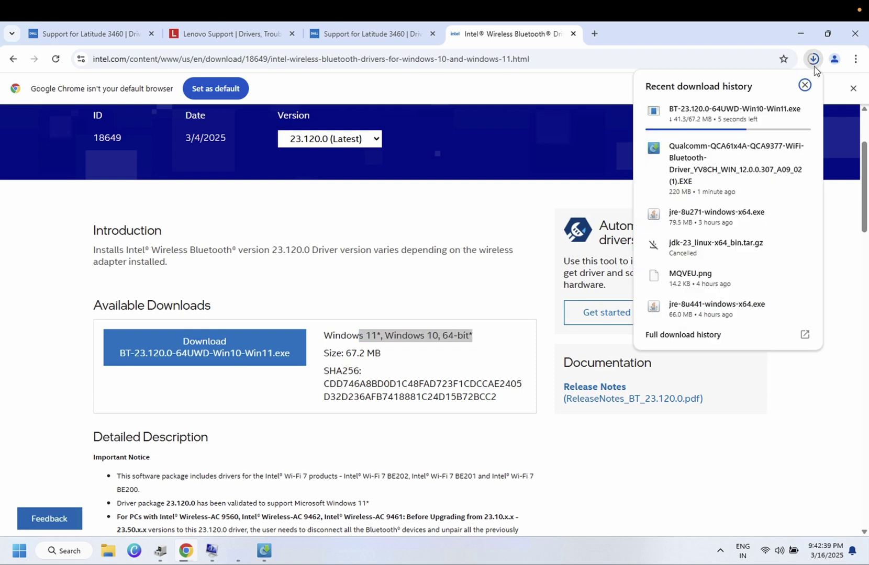
pyautogui.click(63, 554)
# Launch the Services app from a 'serv' search and browse the service list.
pyautogui.write('serv')
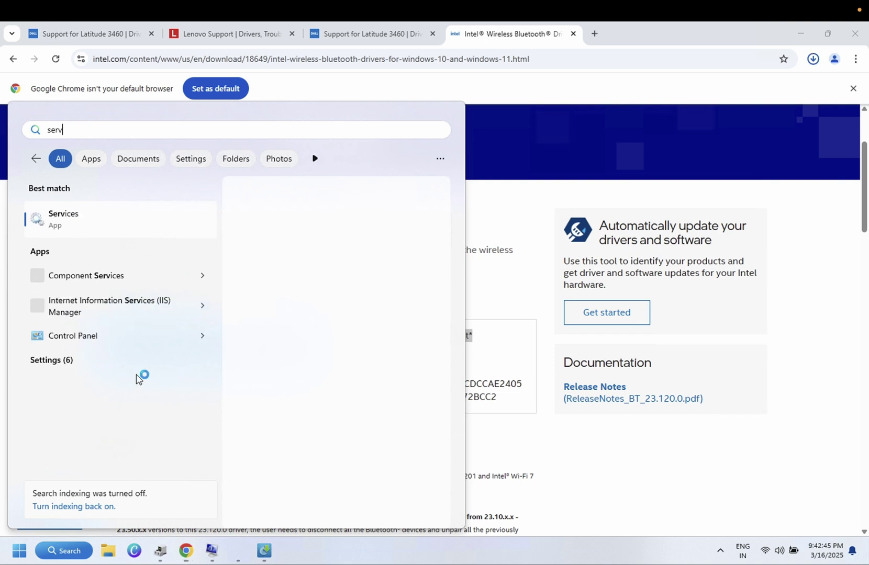
pyautogui.click(132, 220)
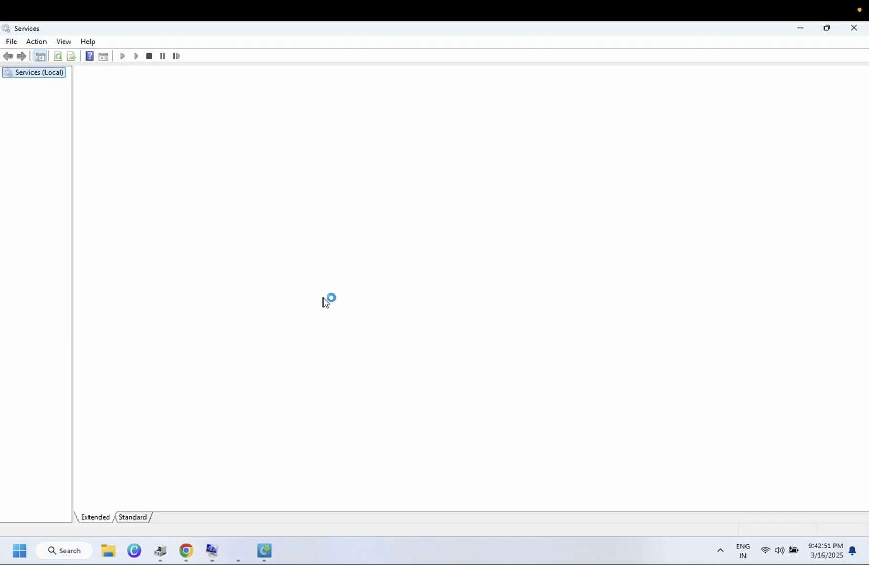
pyautogui.click(248, 283)
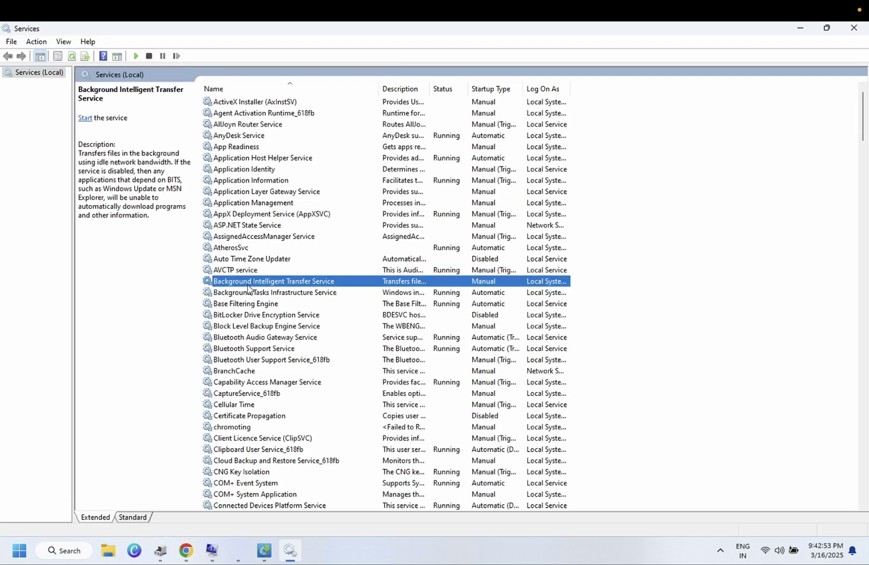
pyautogui.press('Down')
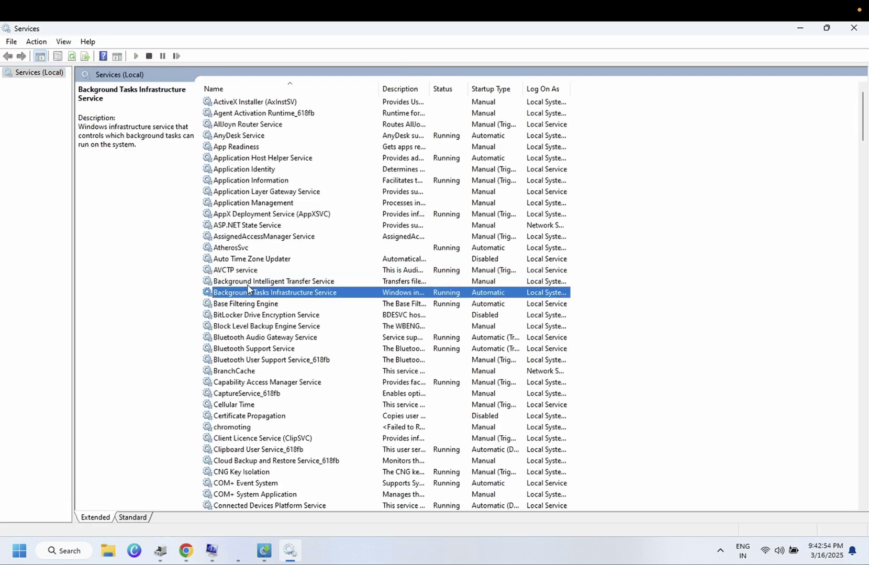
# Set the Bluetooth Audio Gateway Service startup type to Automatic and apply it.
pyautogui.click(256, 339)
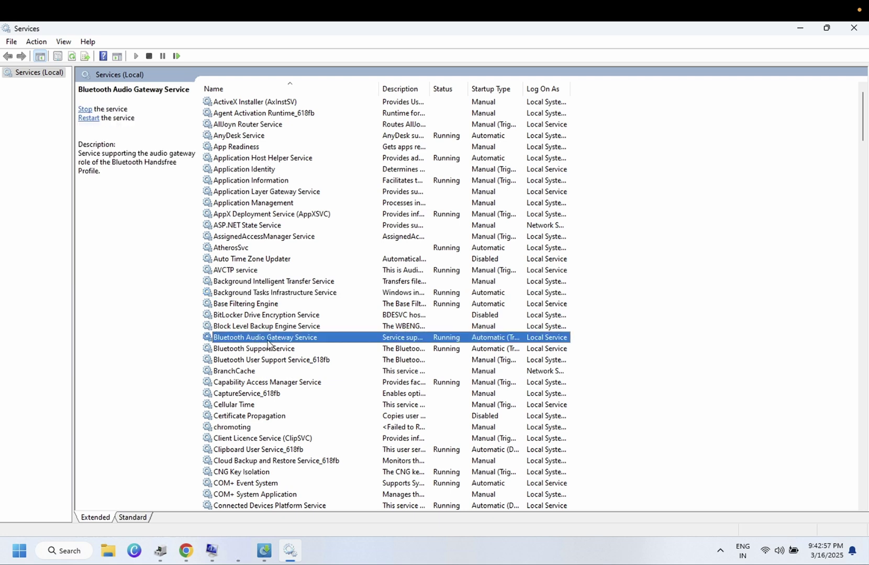
pyautogui.rightClick(314, 340)
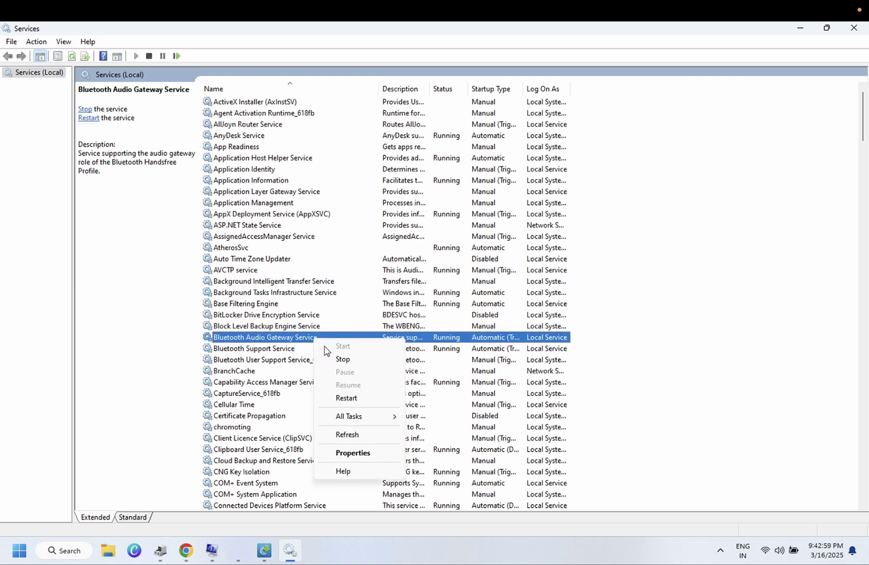
pyautogui.click(365, 453)
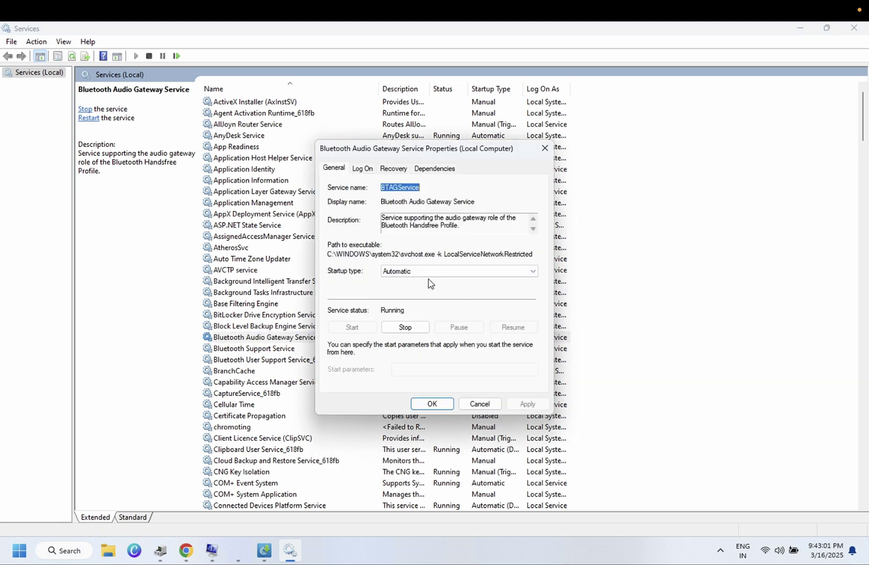
pyautogui.click(418, 271)
pyautogui.click(400, 286)
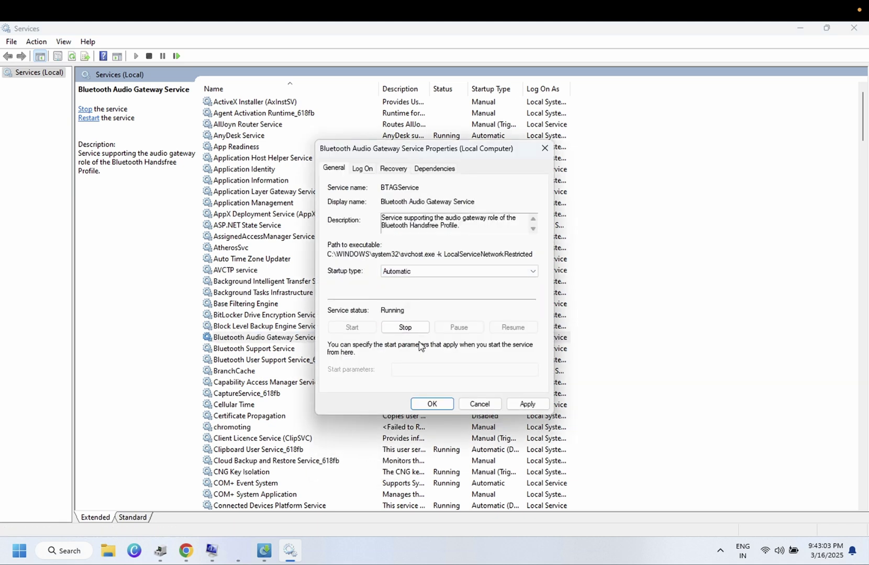
pyautogui.click(527, 404)
pyautogui.click(431, 403)
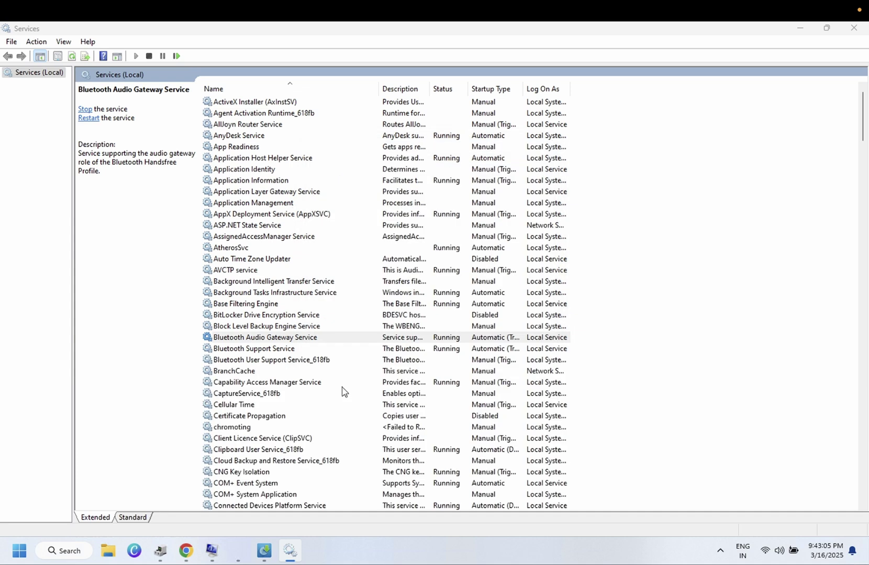
# Set Bluetooth Support Service to Automatic startup and start Bluetooth User Support Service_618fb.
pyautogui.click(273, 352)
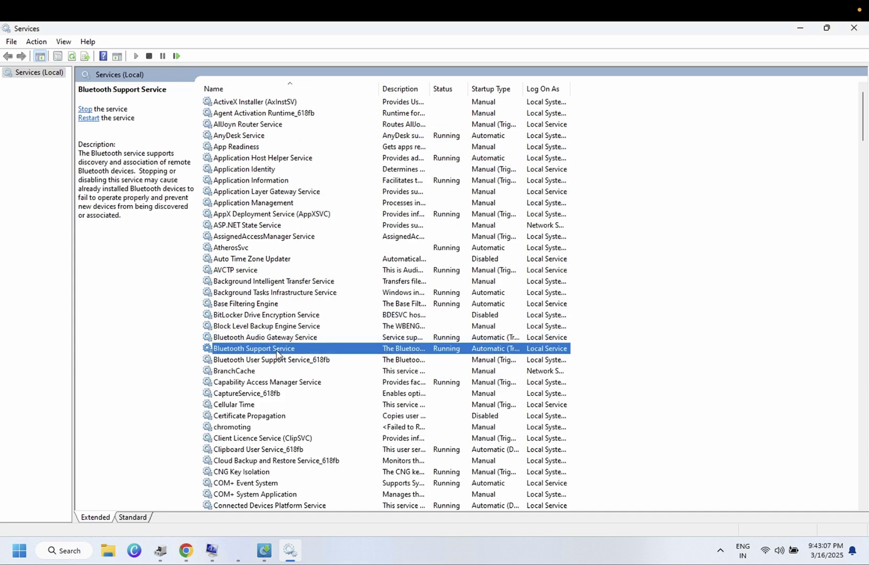
pyautogui.doubleClick(278, 355)
pyautogui.click(412, 271)
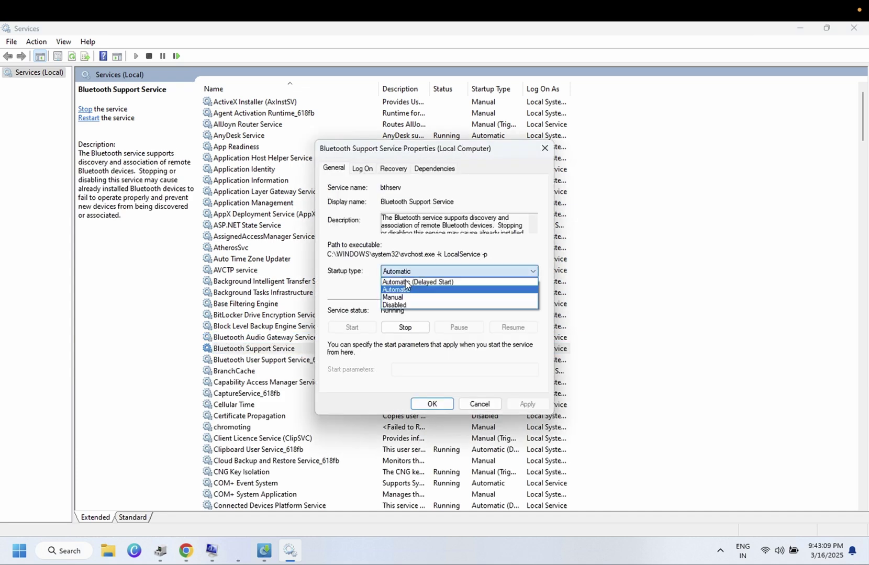
pyautogui.click(402, 290)
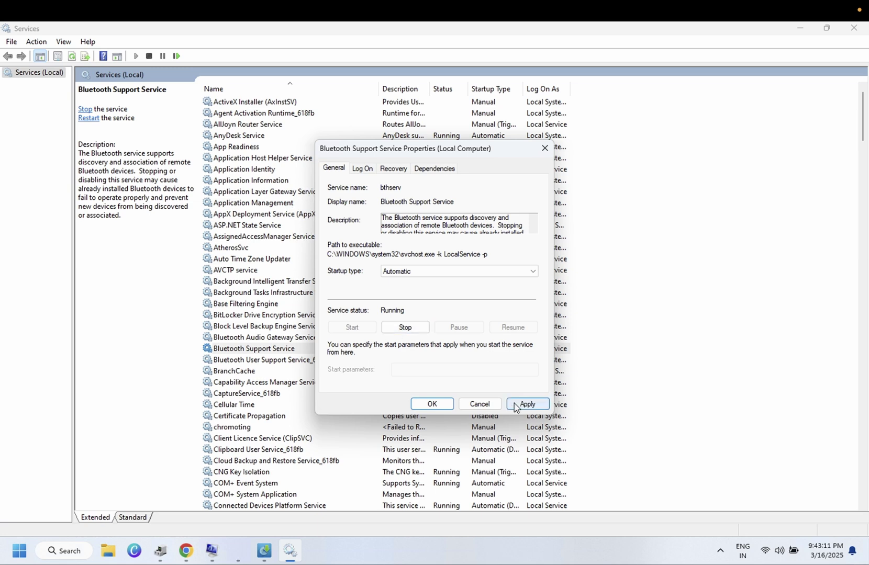
pyautogui.click(432, 404)
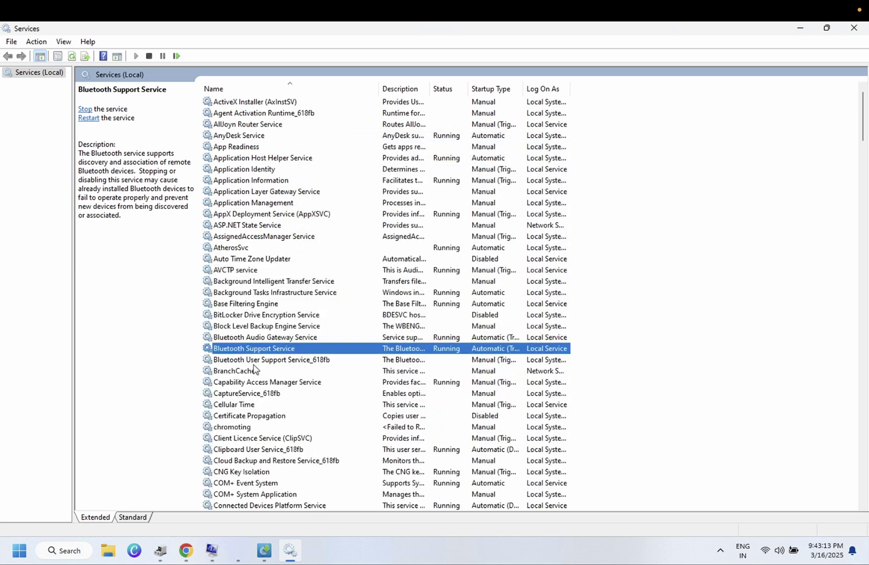
pyautogui.click(253, 363)
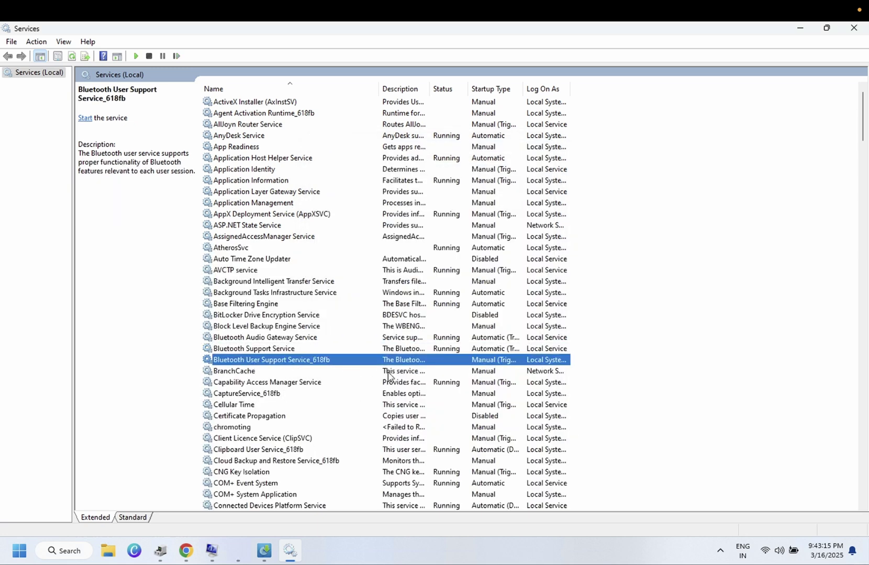
pyautogui.click(85, 118)
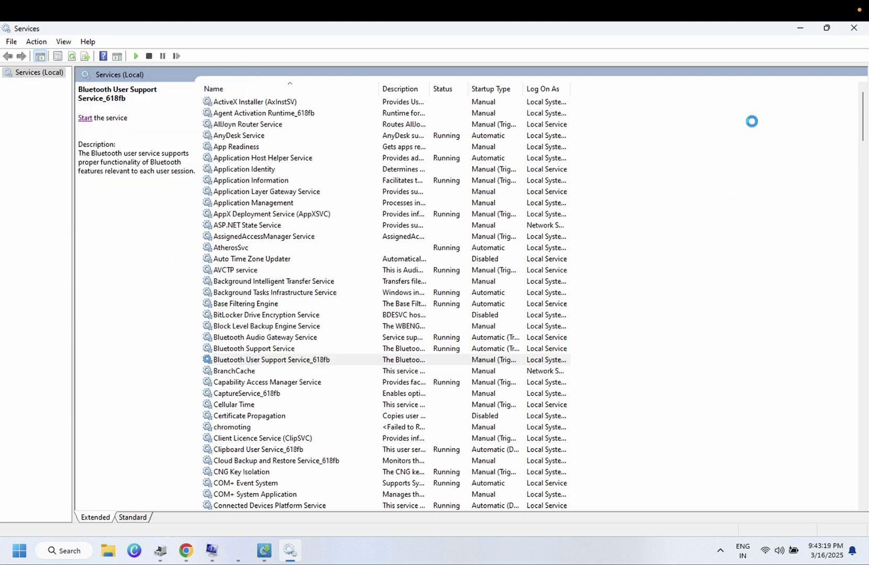
# Confirm the Intel Bluetooth driver download finished, then minimise Services, Chrome and System Information.
pyautogui.click(798, 31)
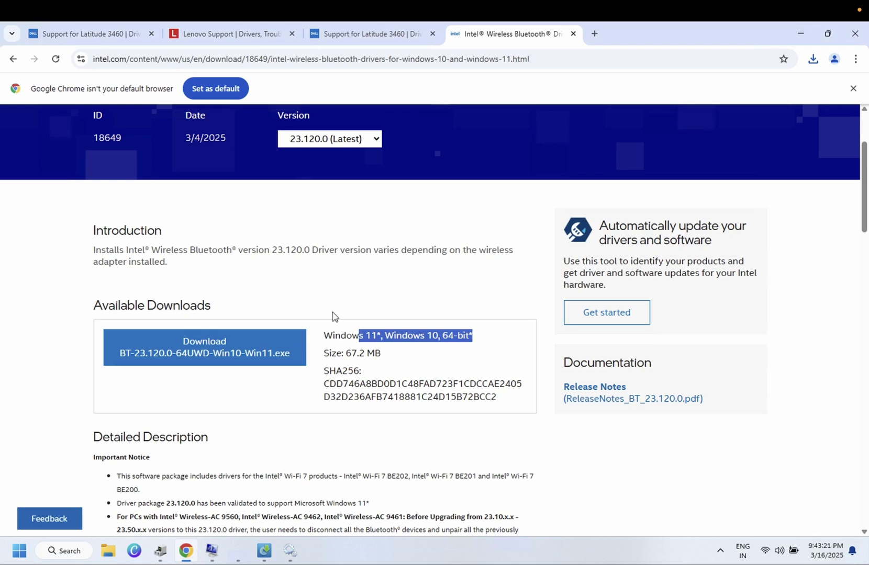
pyautogui.click(813, 59)
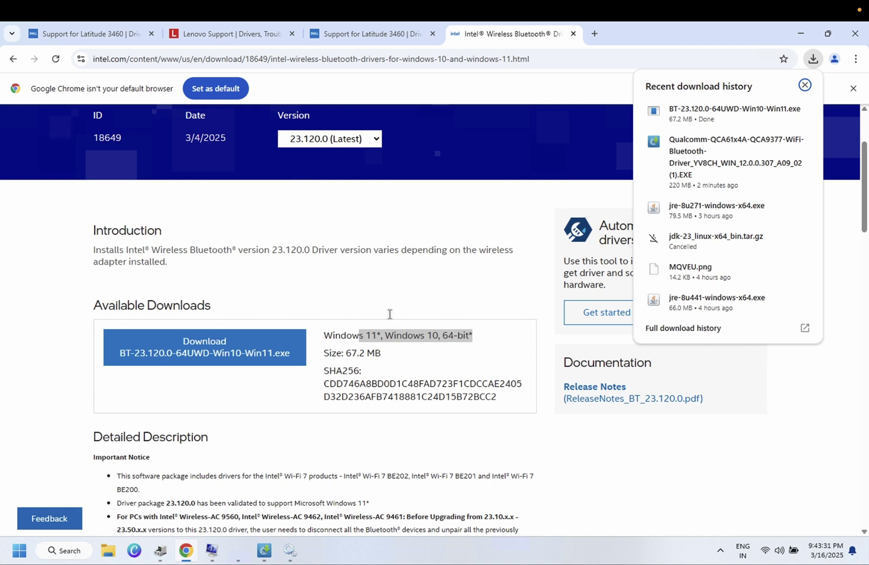
pyautogui.click(799, 42)
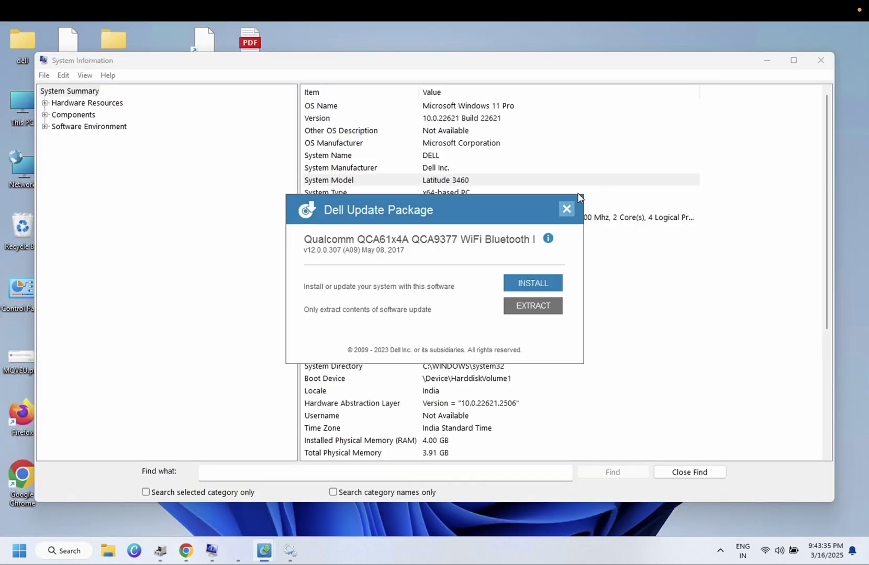
pyautogui.click(772, 60)
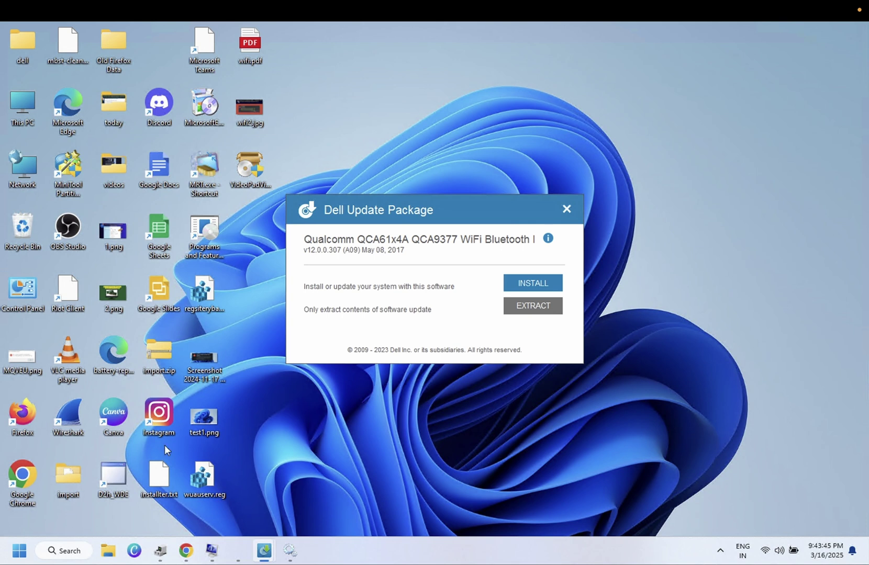
# Close both Qualcomm WiFi Bluetooth Dell Update Package dialogs.
pyautogui.moveTo(471, 202); pyautogui.dragTo(489, 191)
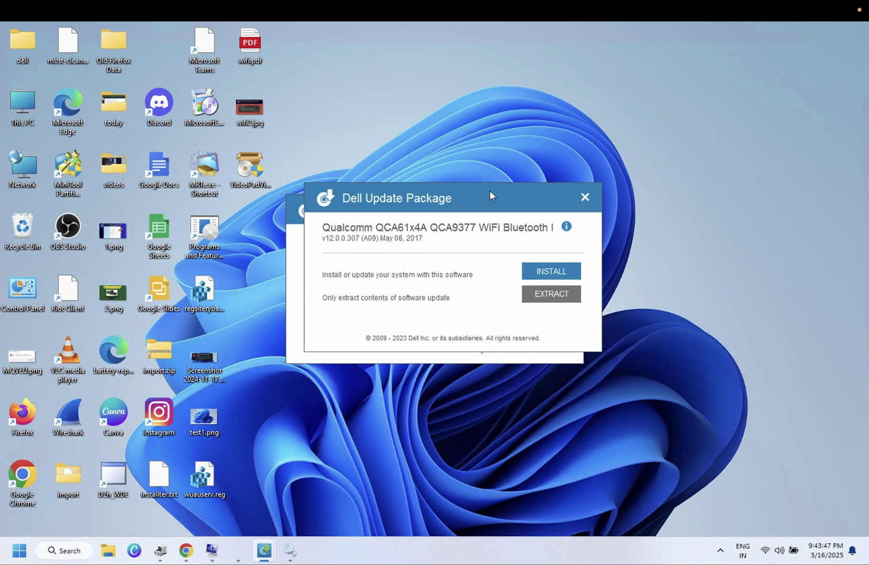
pyautogui.click(585, 197)
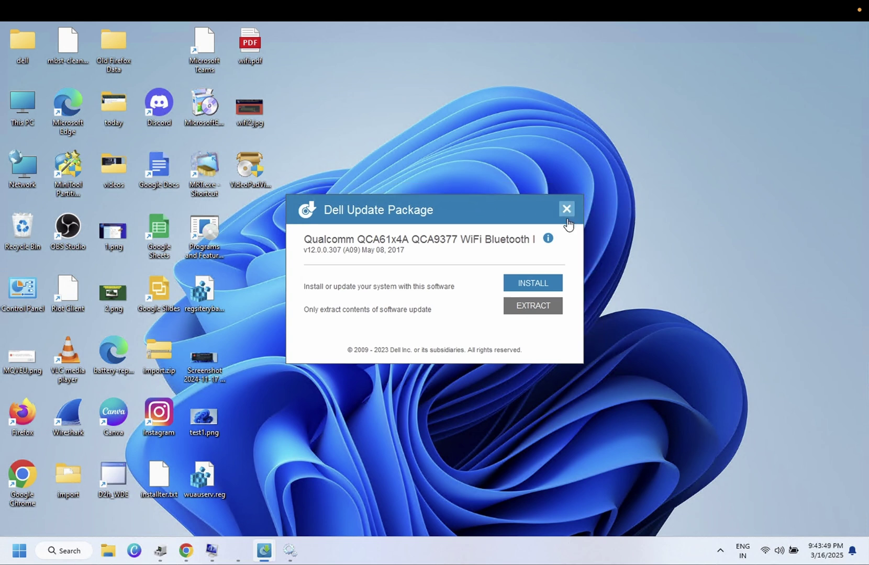
pyautogui.click(567, 209)
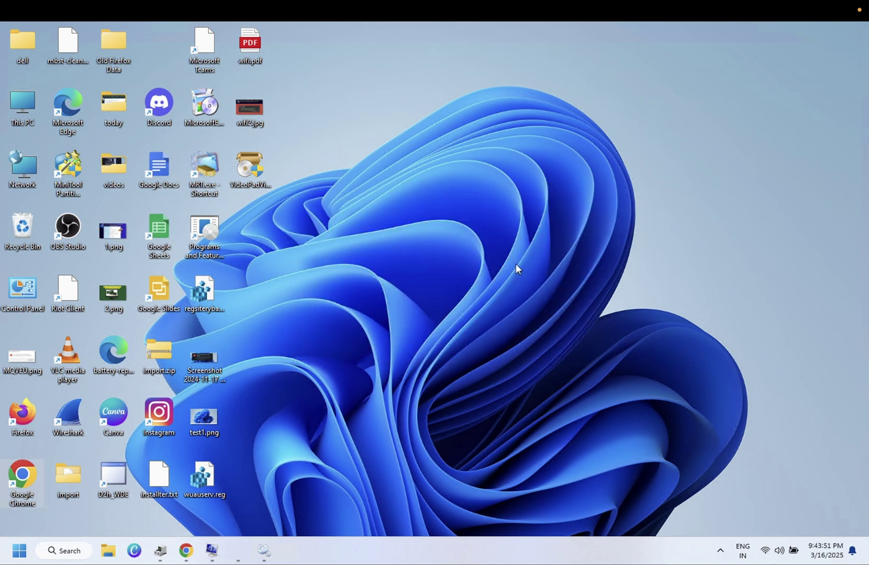